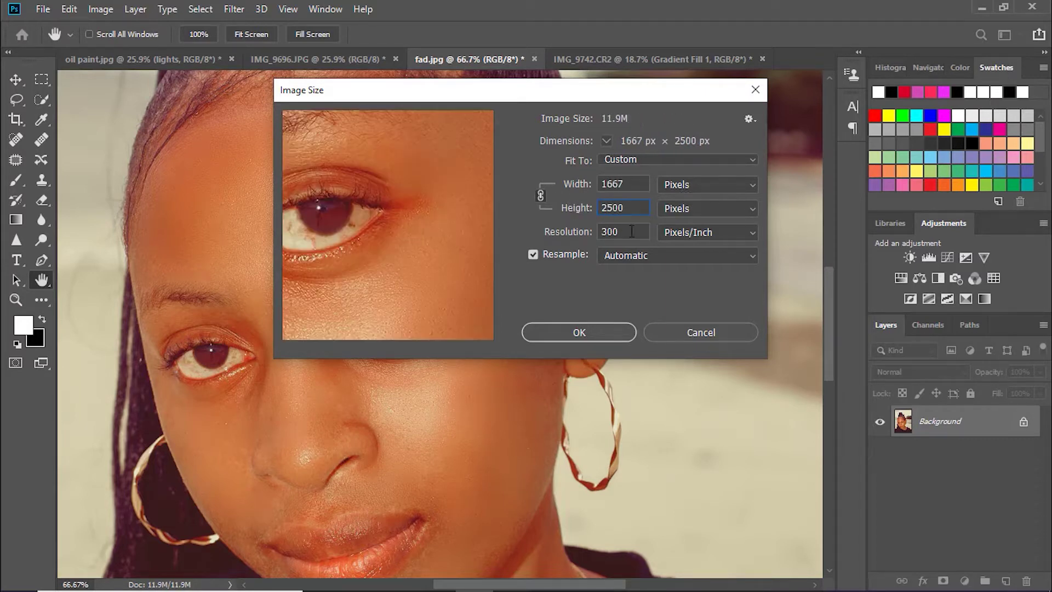
- Accept the image size of 1667 × 2500 pixels at 300 pixels/inch and duplicate the Background layer
left_click(584, 334)
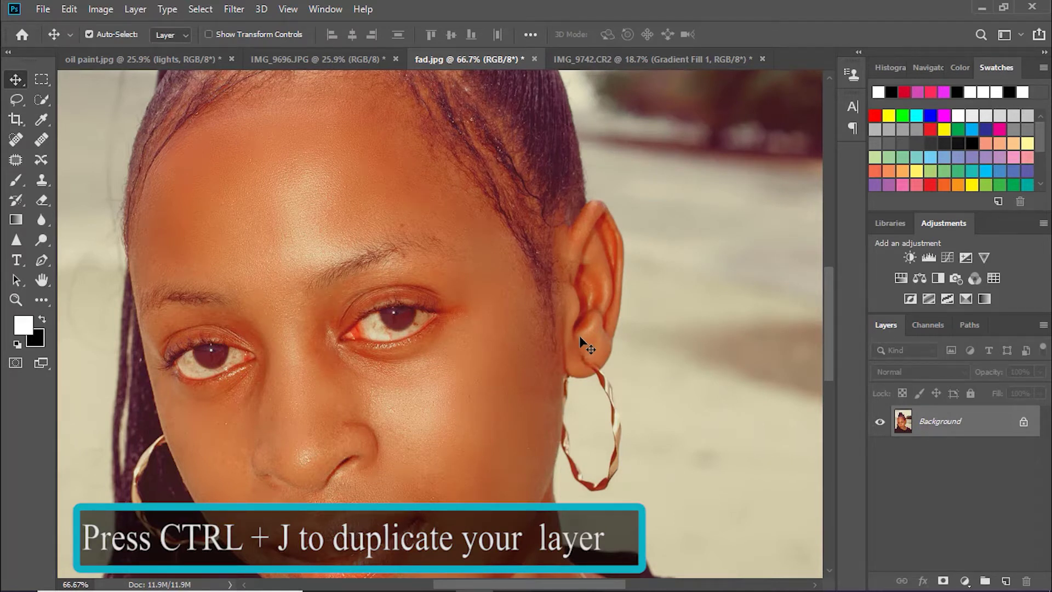
key("ctrl+j")
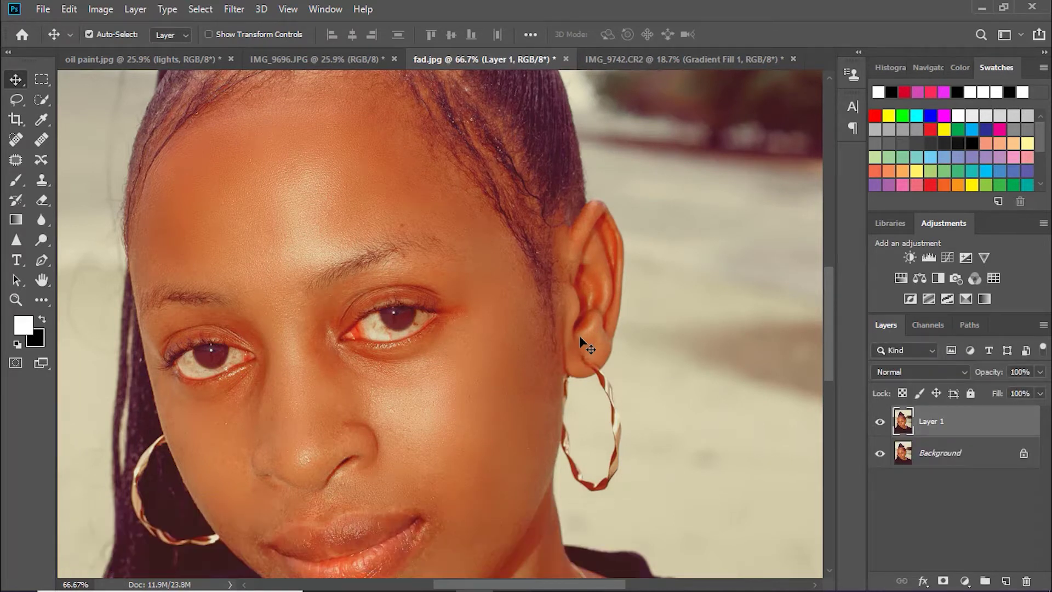
- Apply a Shadows/Highlights adjustment to Layer 1 with shadows at about 63% and highlights at 0%
key("ctrl+0")
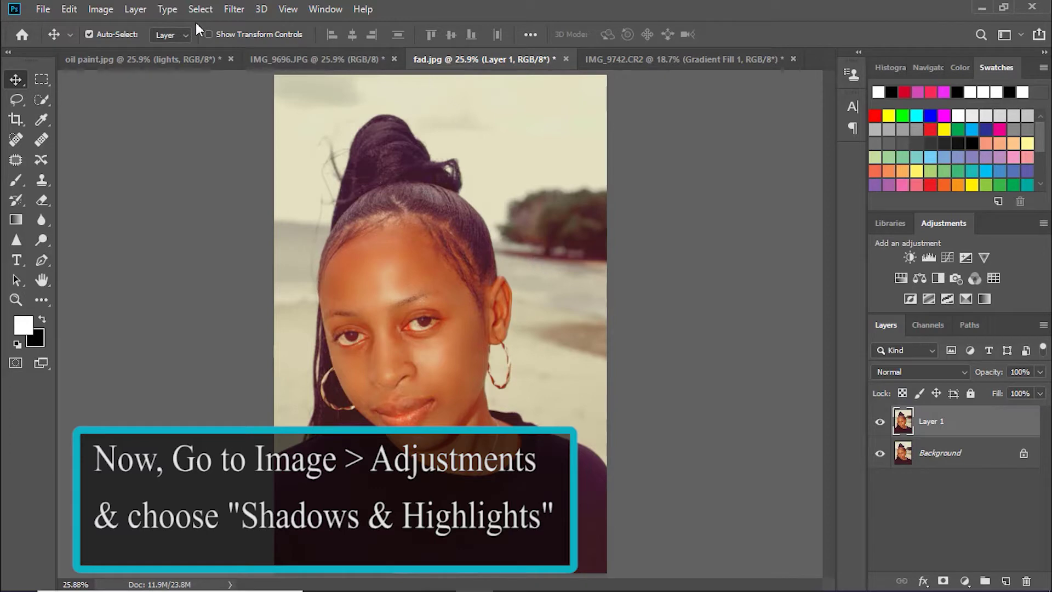
left_click(100, 10)
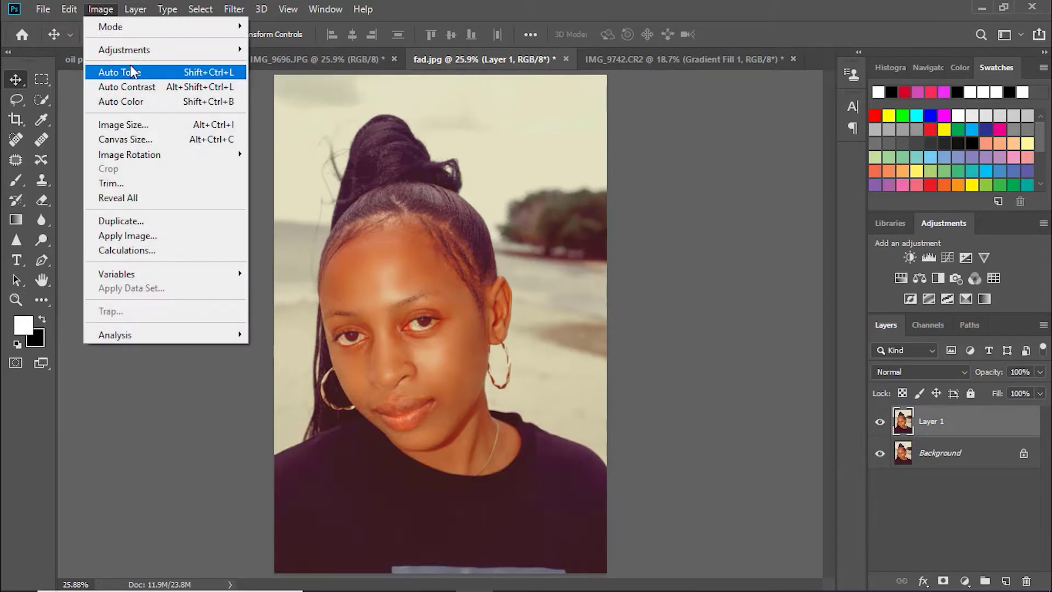
mouse_move(206, 50)
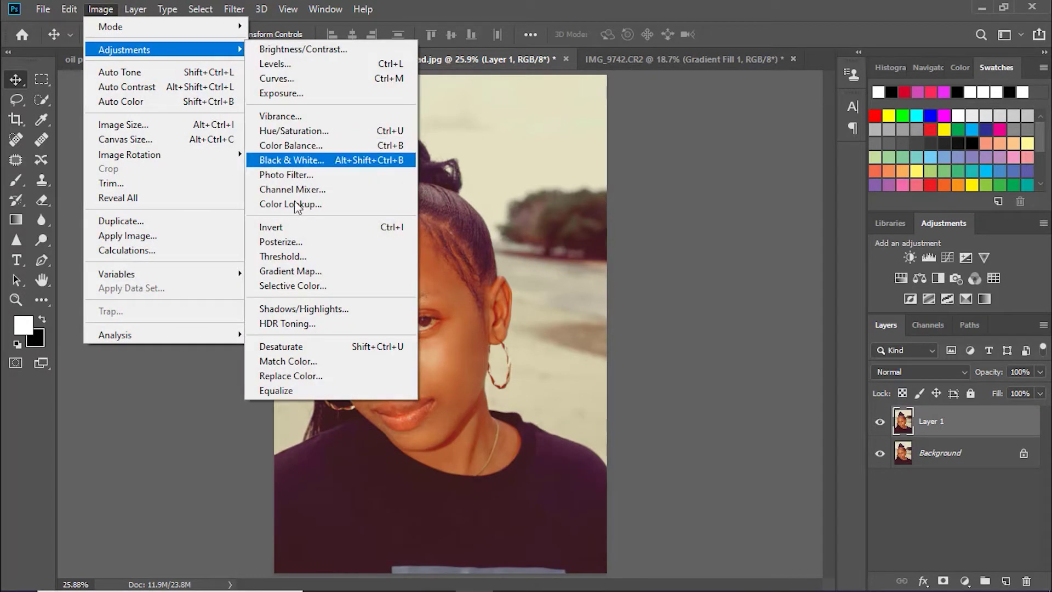
left_click(335, 311)
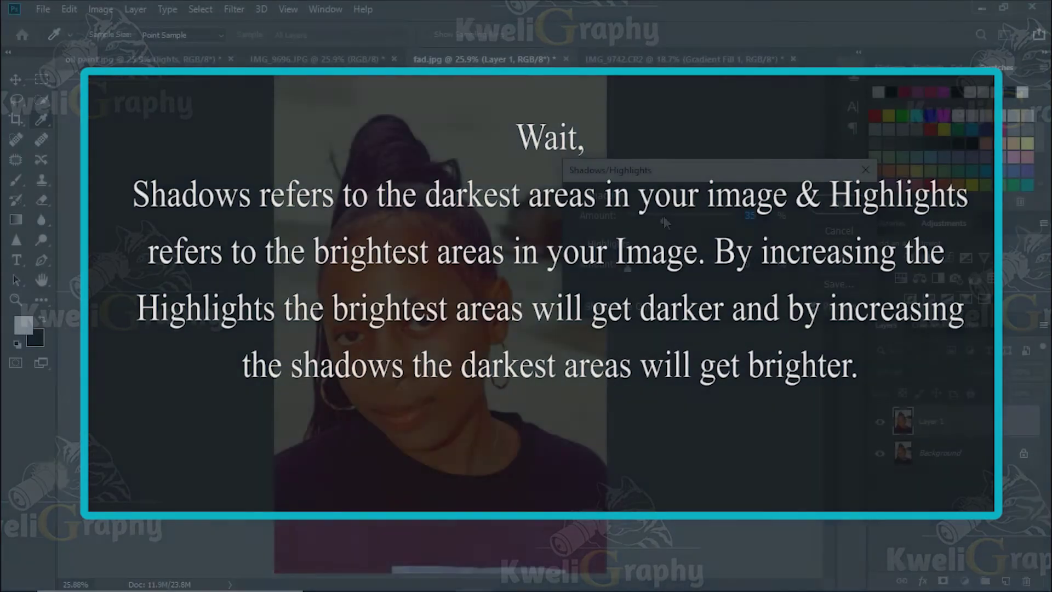
mouse_move(663, 216)
left_mouse_down()
mouse_move(614, 212)
mouse_move(675, 212)
left_mouse_up()
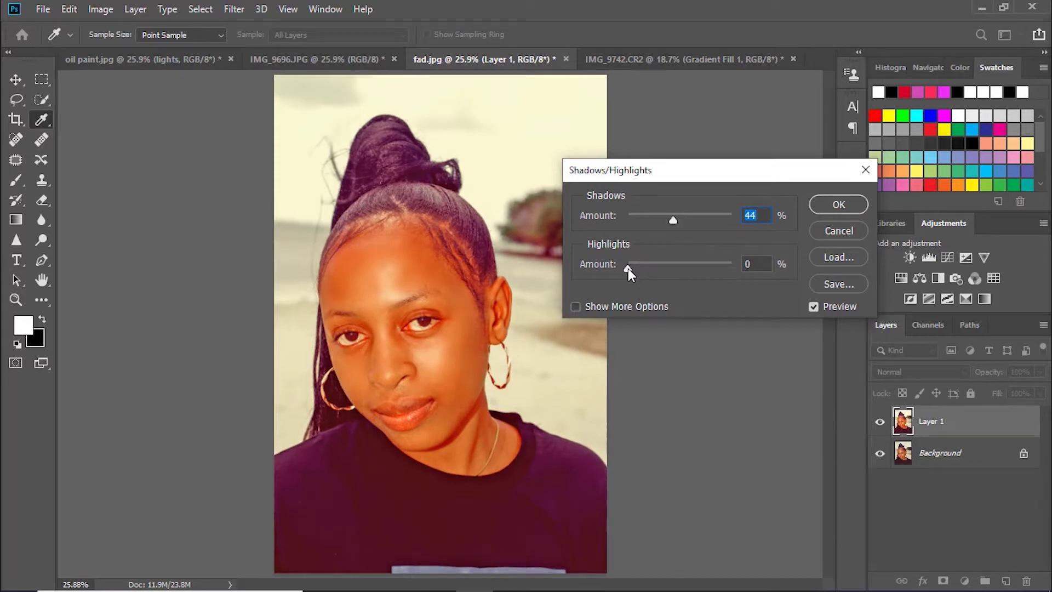
mouse_move(630, 268)
left_mouse_down()
mouse_move(703, 253)
mouse_move(611, 258)
left_mouse_up()
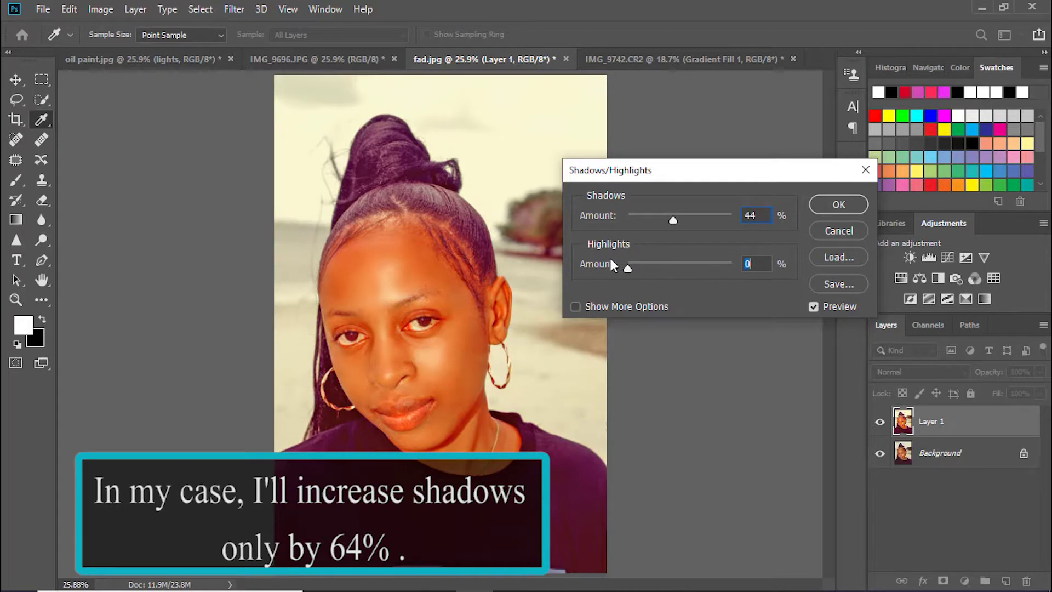
left_click_drag(672, 219, 695, 220)
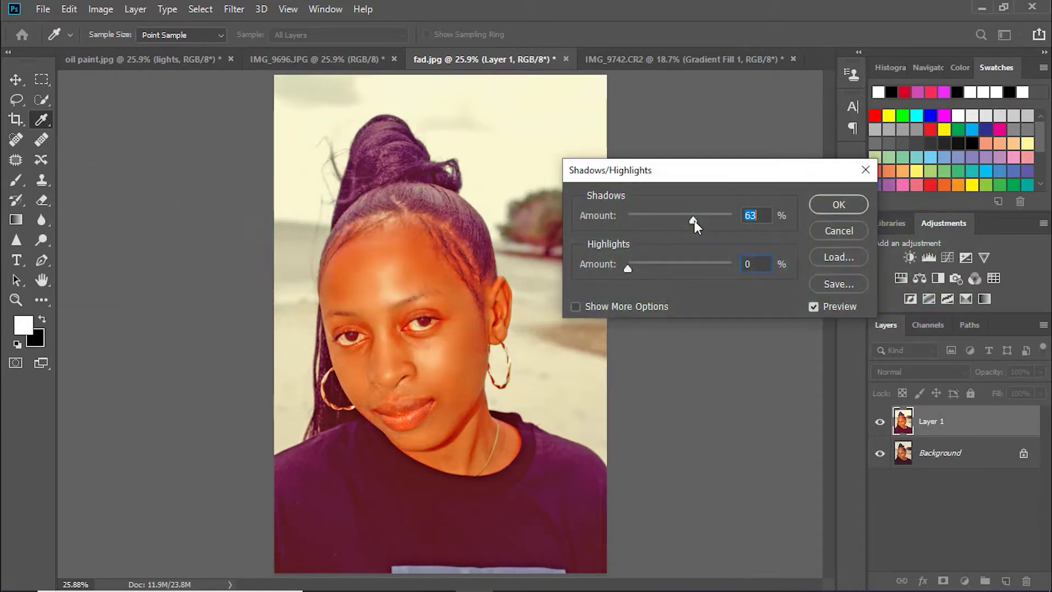
left_click(822, 205)
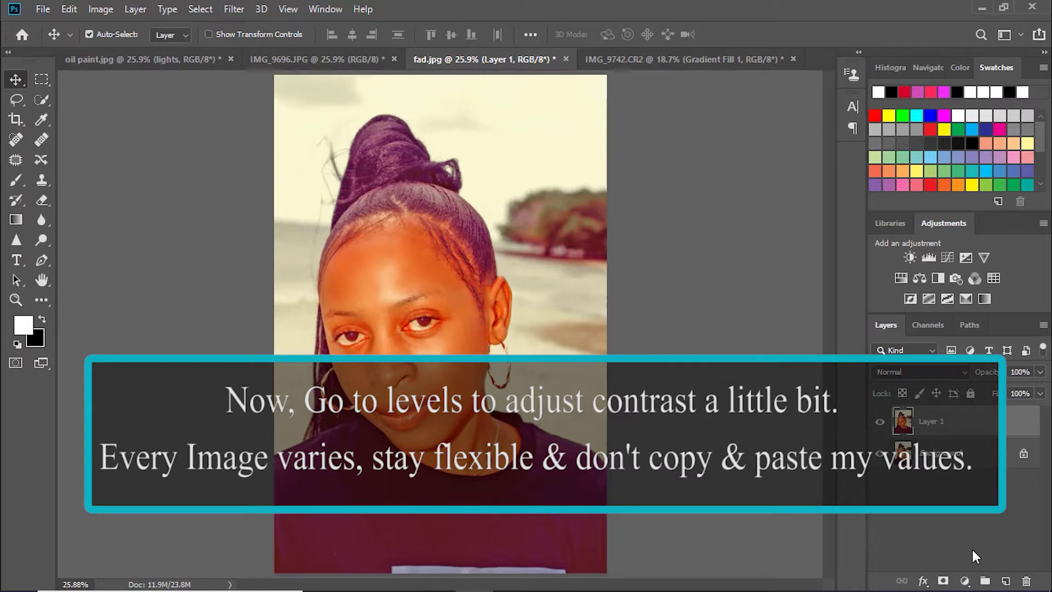
- Add a Levels adjustment layer above Layer 1 with the black input at 10 and the white input slightly below 255
left_click(965, 581)
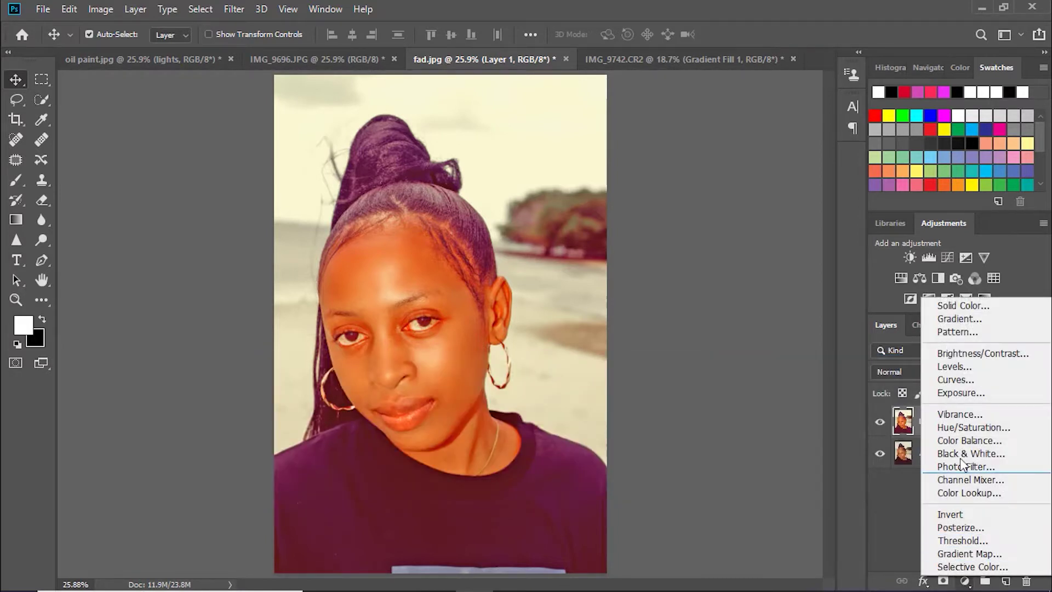
left_click(962, 366)
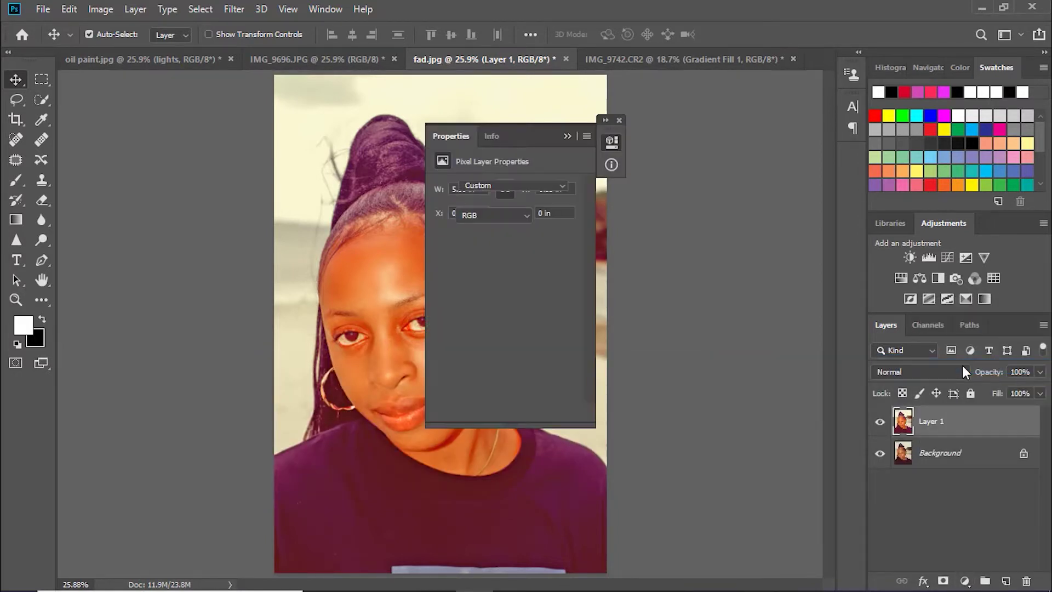
left_click_drag(524, 136, 716, 140)
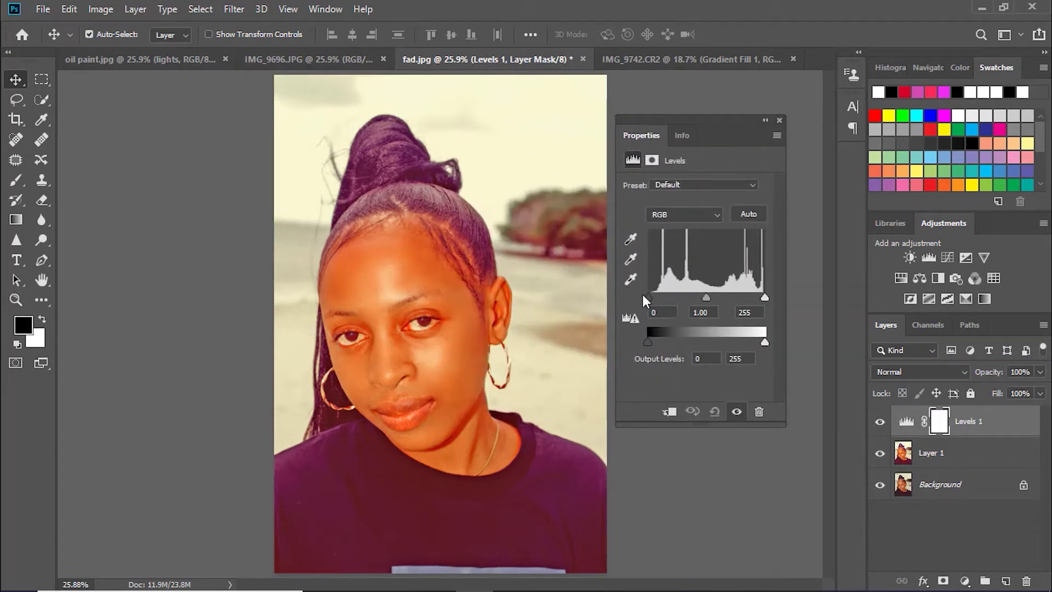
left_click_drag(644, 297, 652, 299)
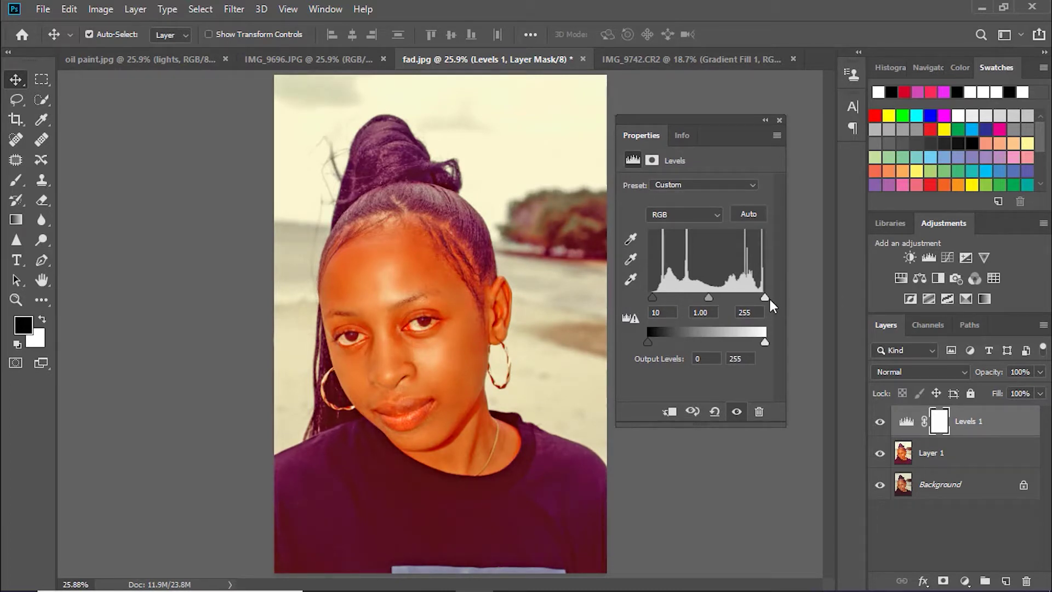
left_click_drag(765, 298, 761, 299)
left_click(780, 120)
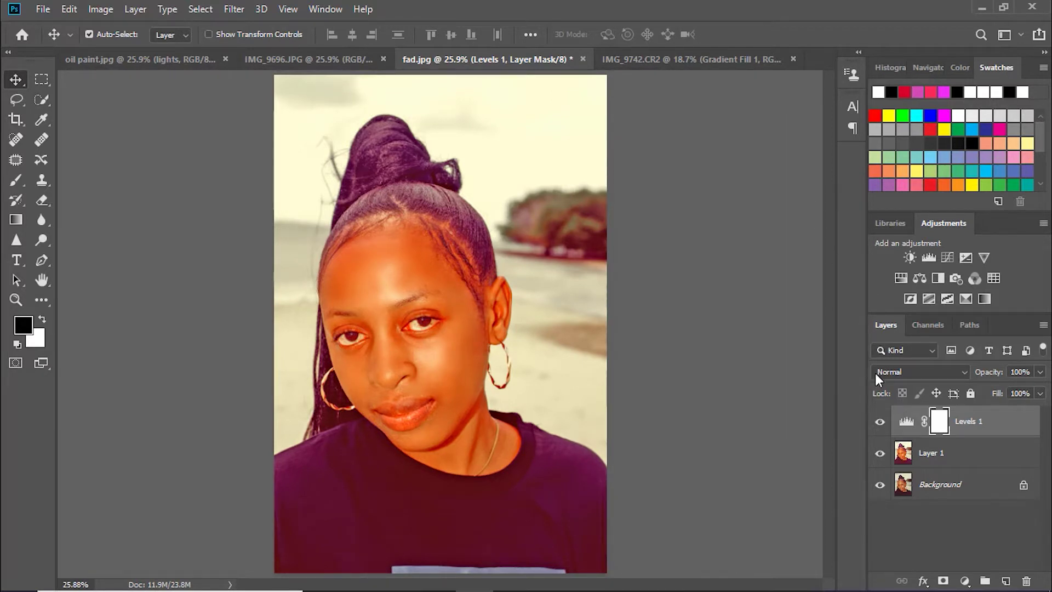
left_click(882, 425)
- Duplicate Layer 1 and apply a High Pass filter with a radius of 2.0 pixels to the copy
left_click(1003, 458)
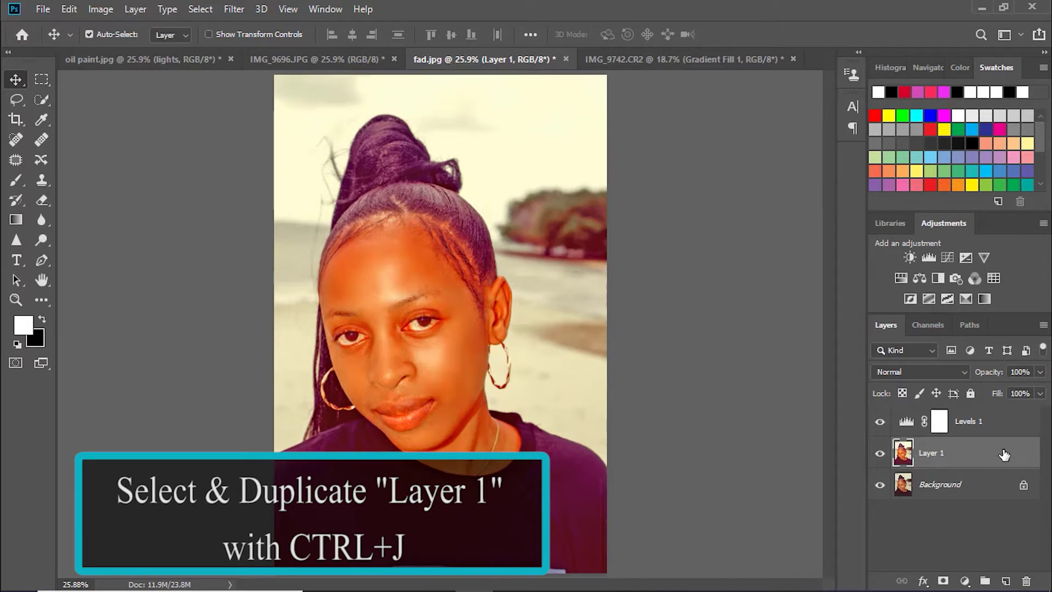
key("ctrl")
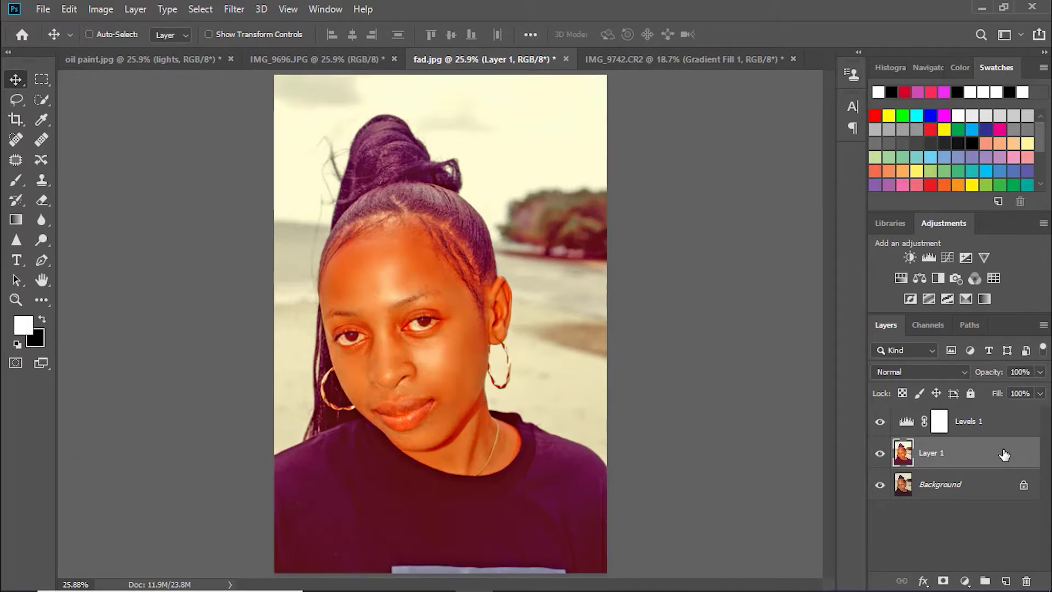
key("ctrl+j")
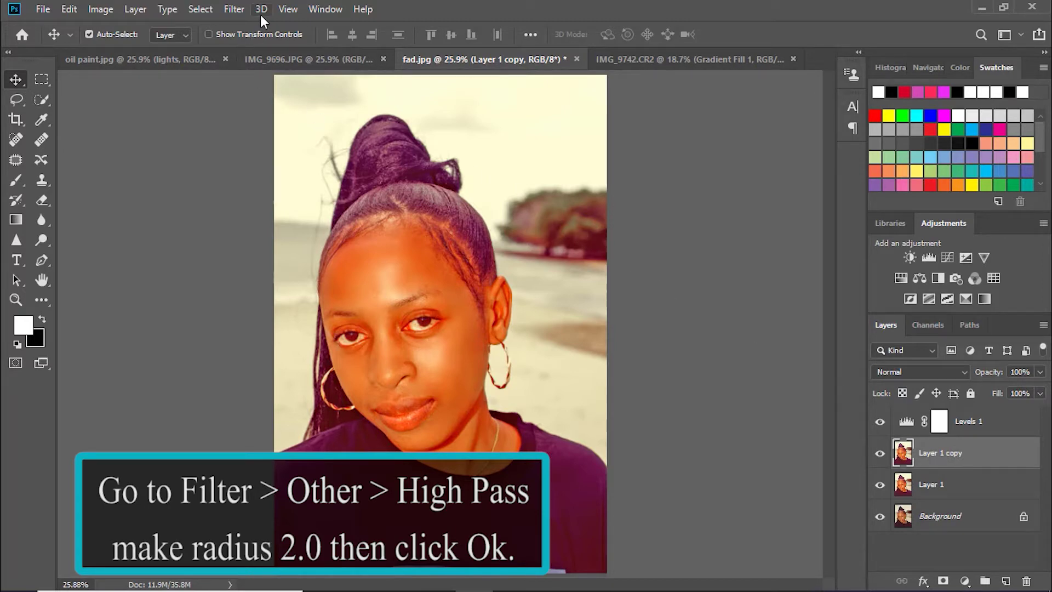
left_click(235, 10)
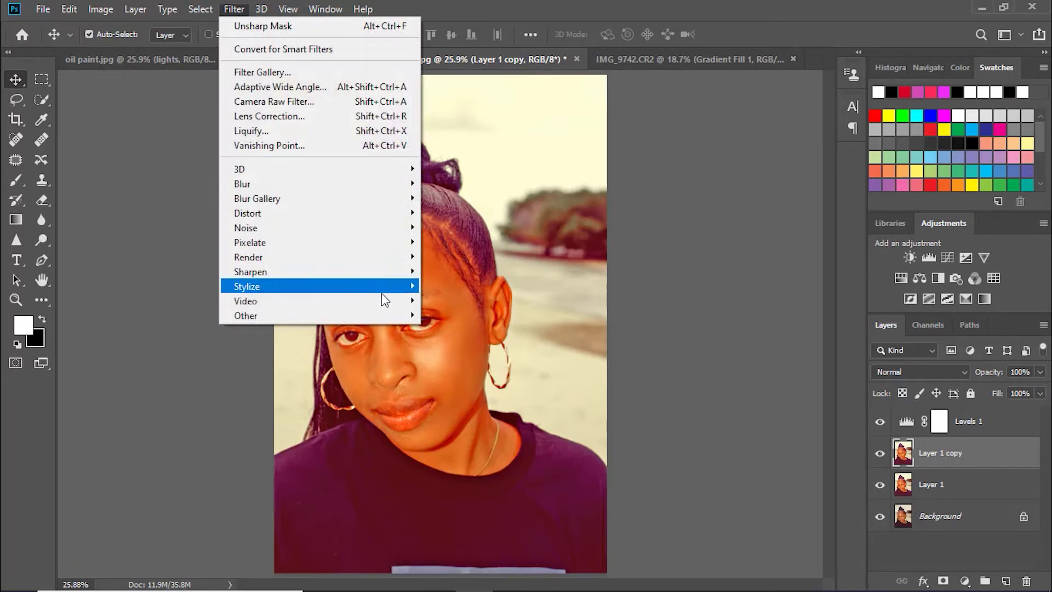
mouse_move(410, 317)
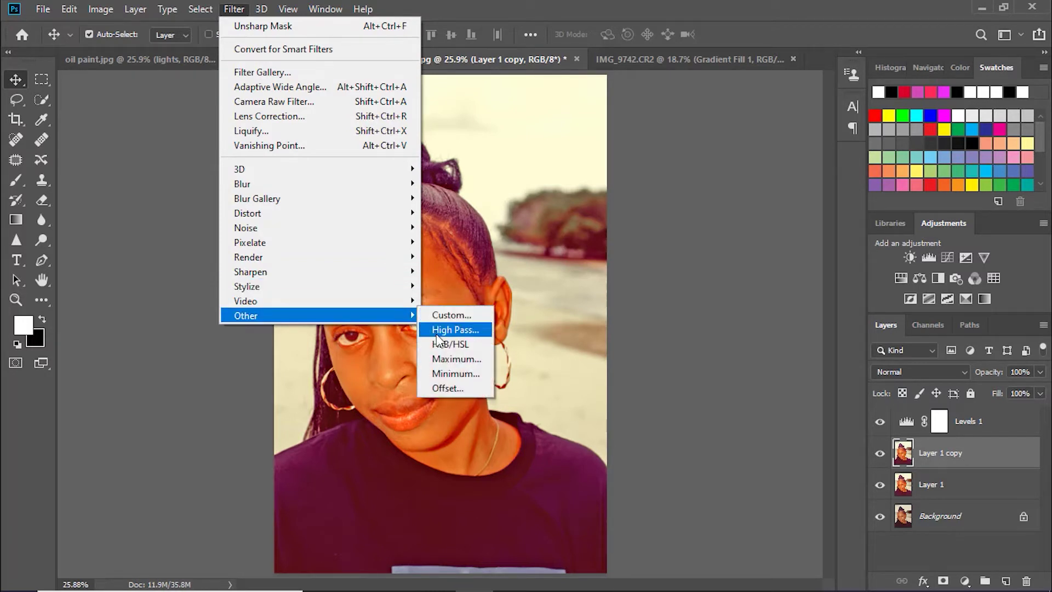
left_click(438, 331)
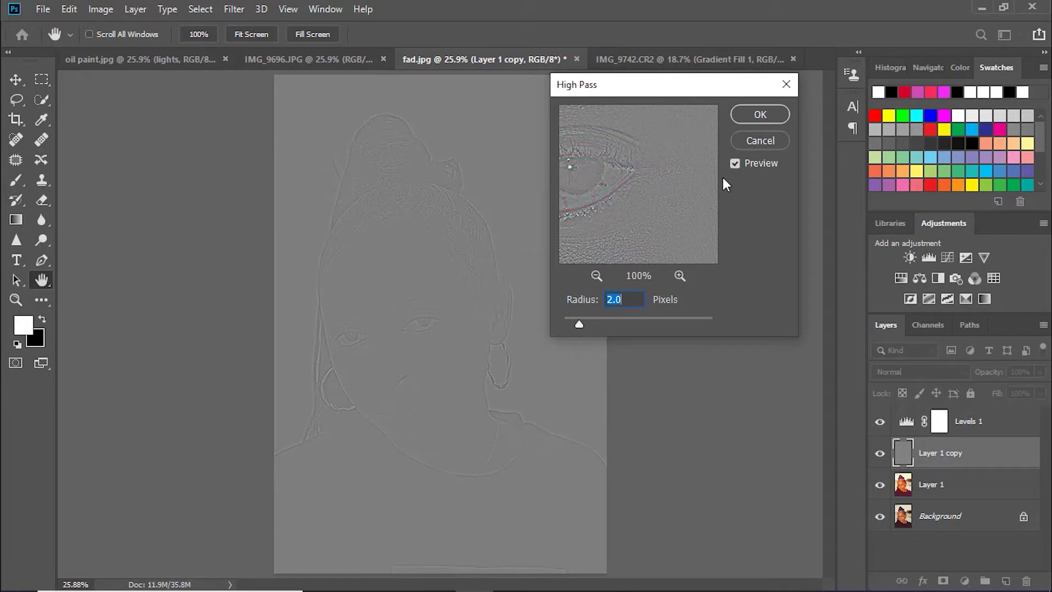
left_click(756, 114)
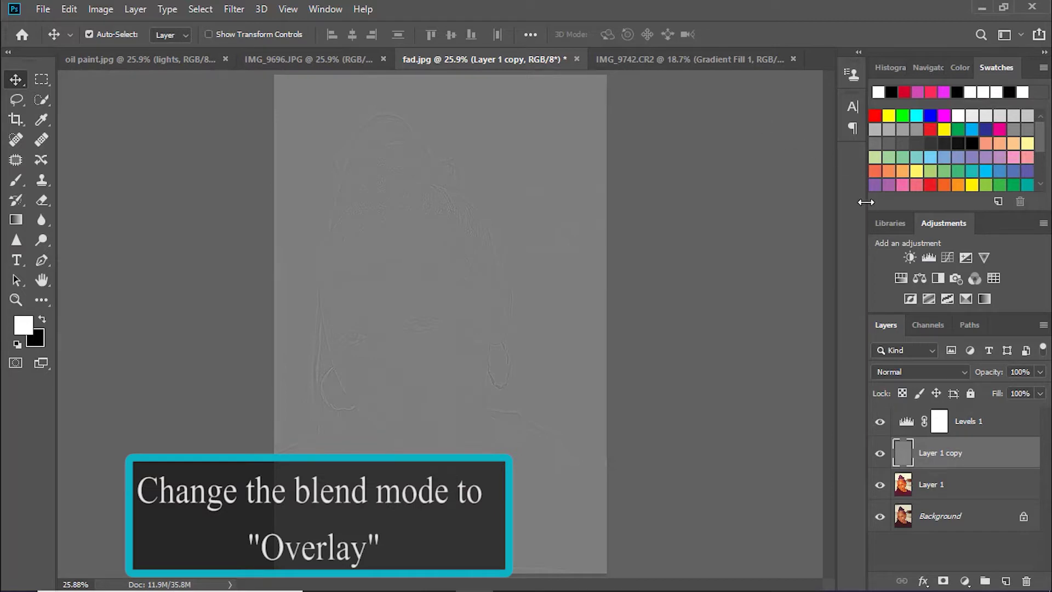
- Set the High Pass layer's blend mode to Overlay and compare the face with that layer hidden and shown
left_click(946, 371)
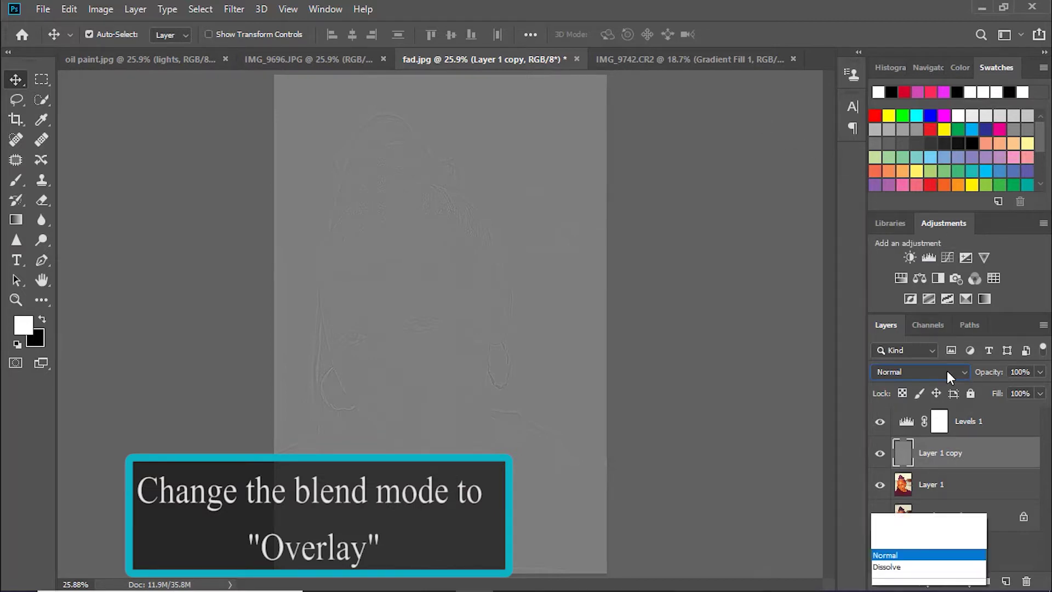
left_click(923, 392)
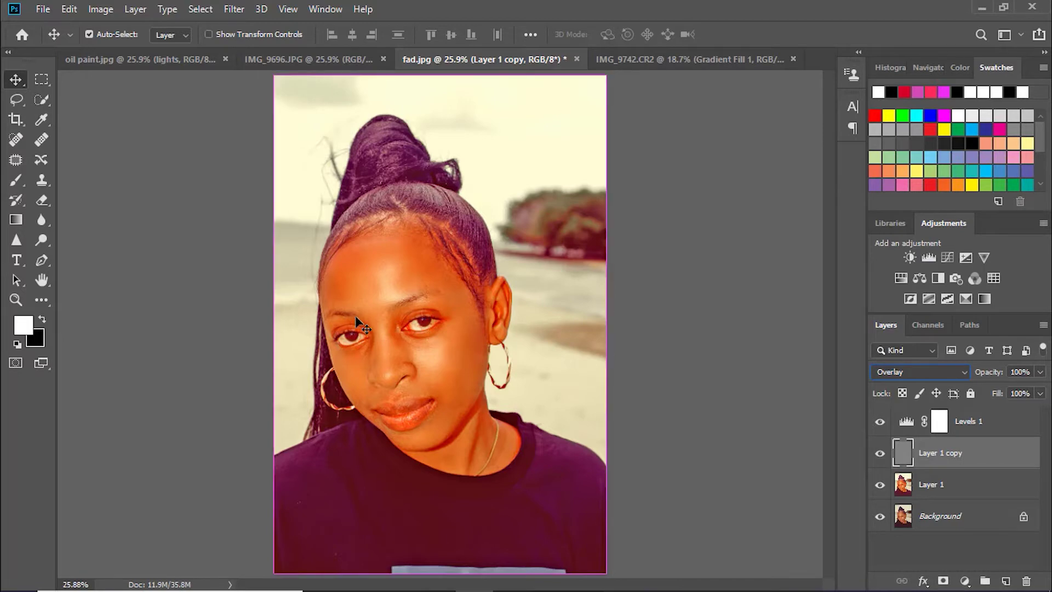
key("ctrl+plus")
key("ctrl+plus")
key("ctrl+plus")
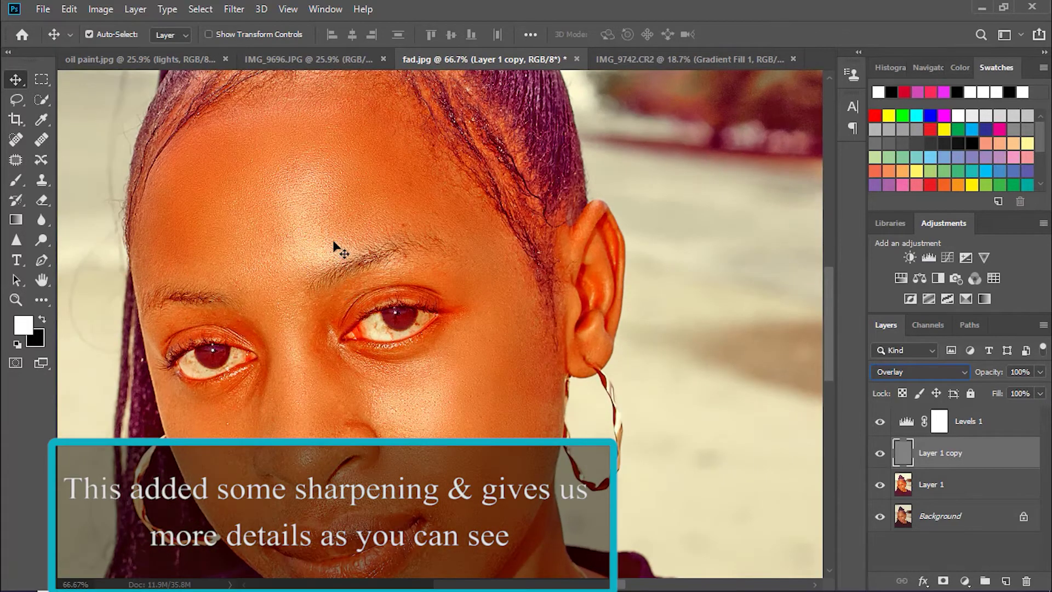
left_click(881, 453)
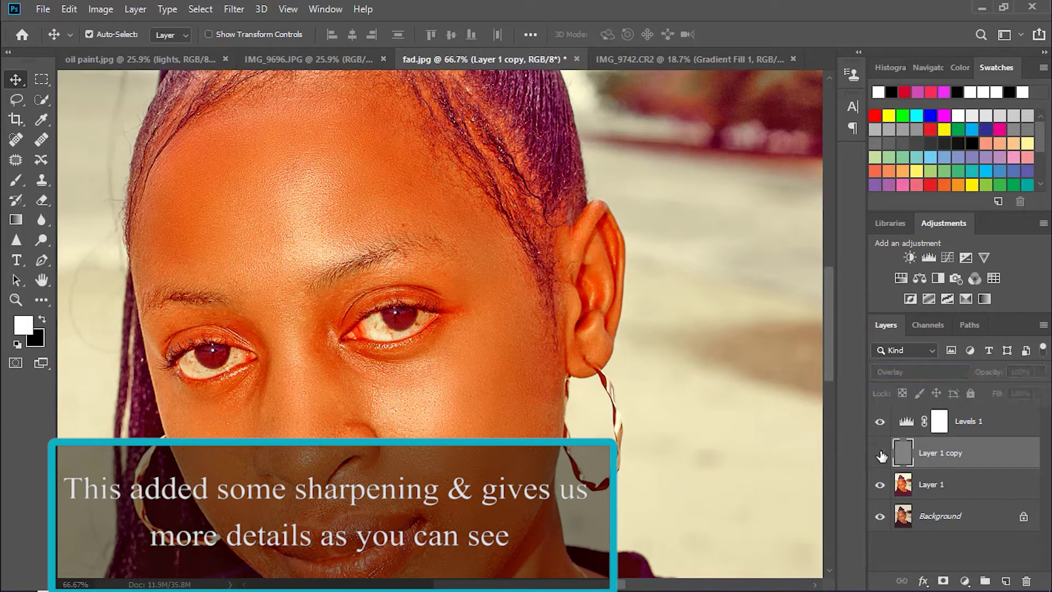
left_click(880, 453)
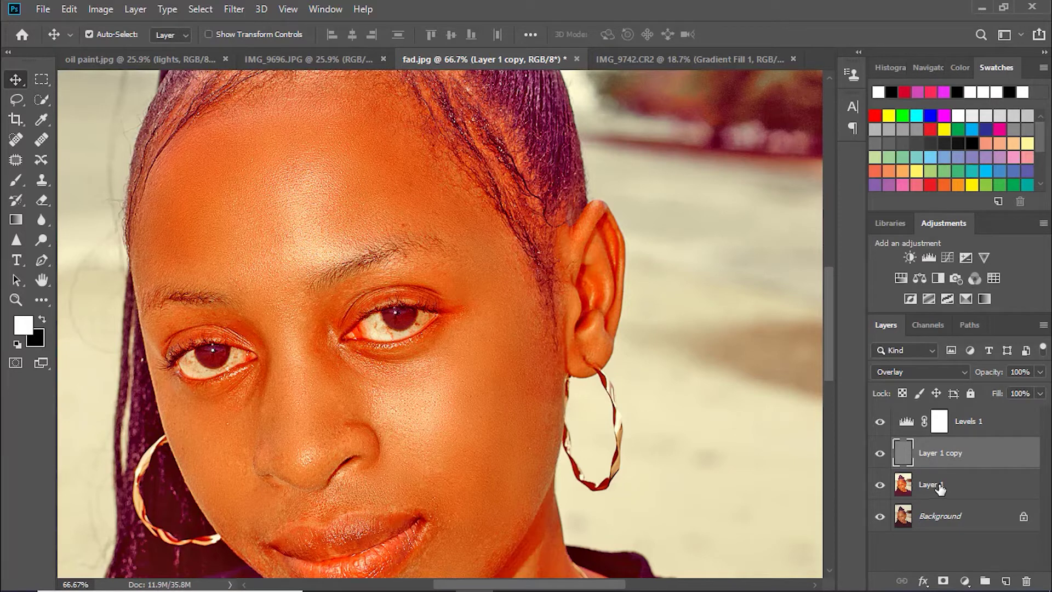
- Merge Layer 1 and Layer 1 copy into a single layer
left_click(940, 485, "shift")
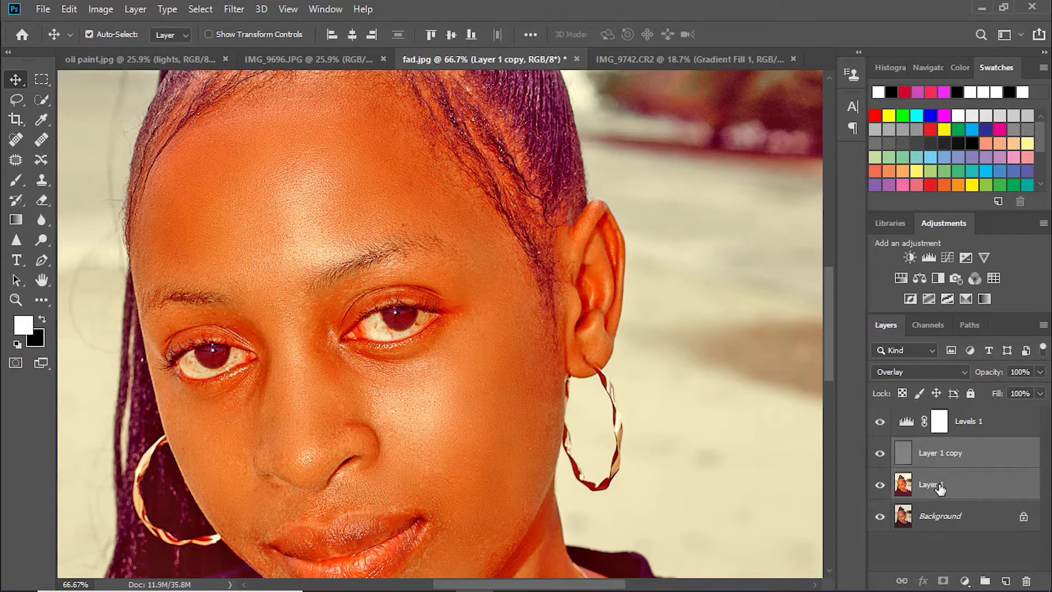
right_click(941, 455)
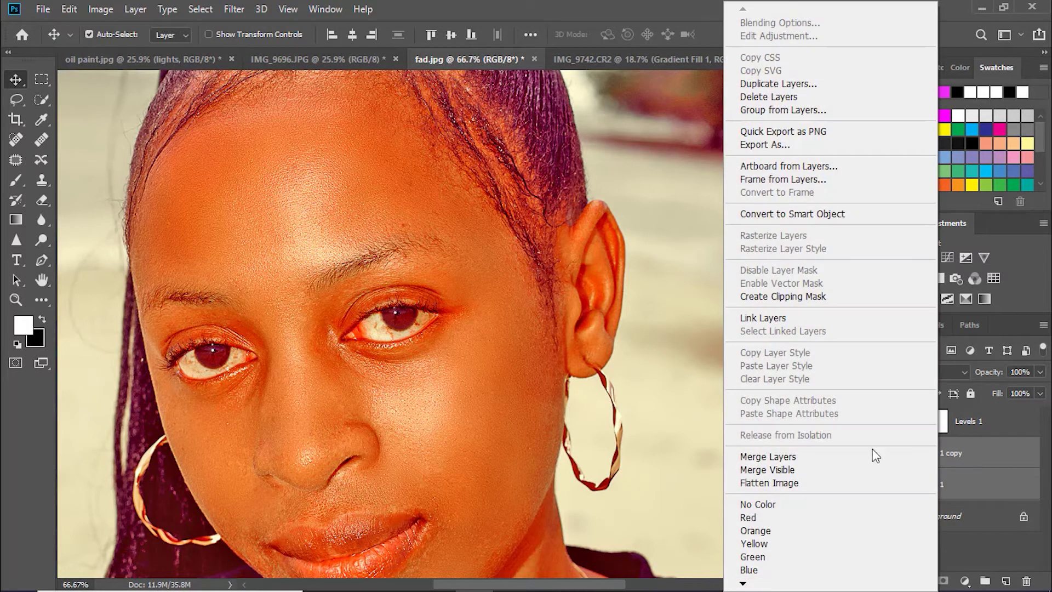
left_click(773, 456)
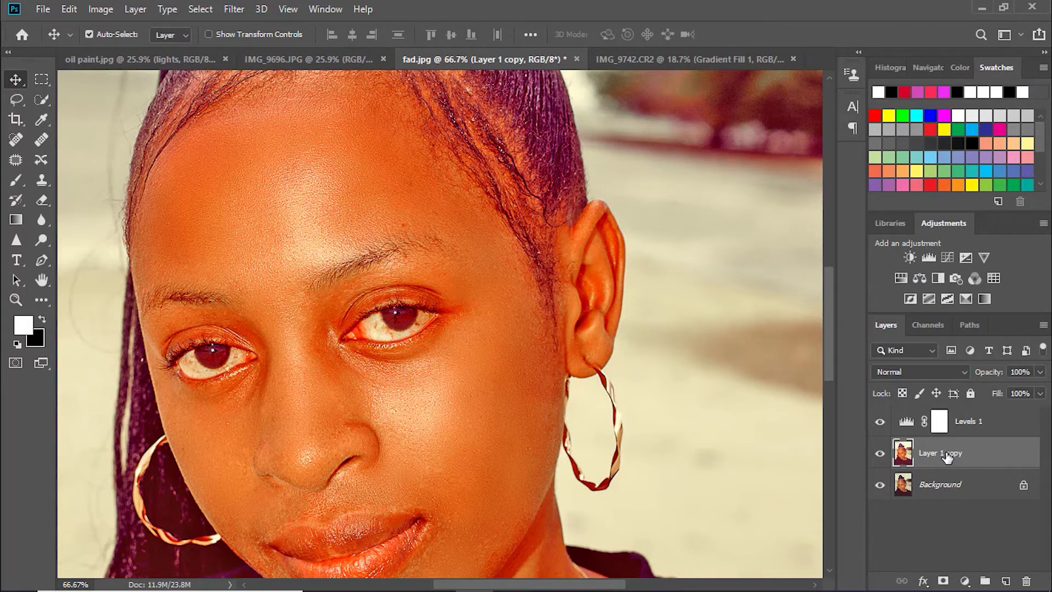
- Apply an Unsharp Mask filter to Layer 1 copy with amount 99%, radius 2.4 pixels and threshold 0
key("ctrl+0")
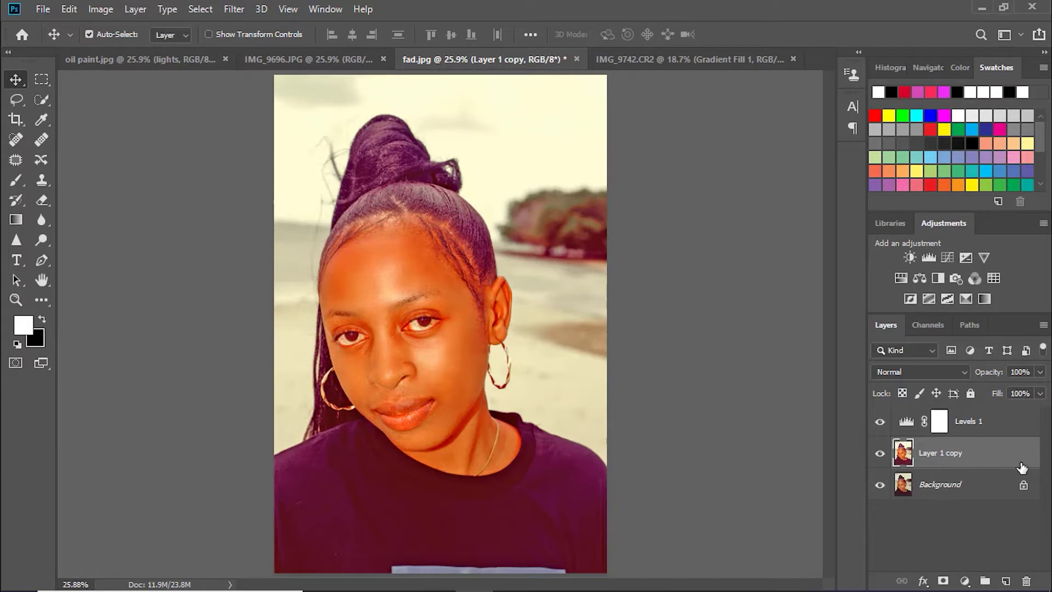
left_click(225, 9)
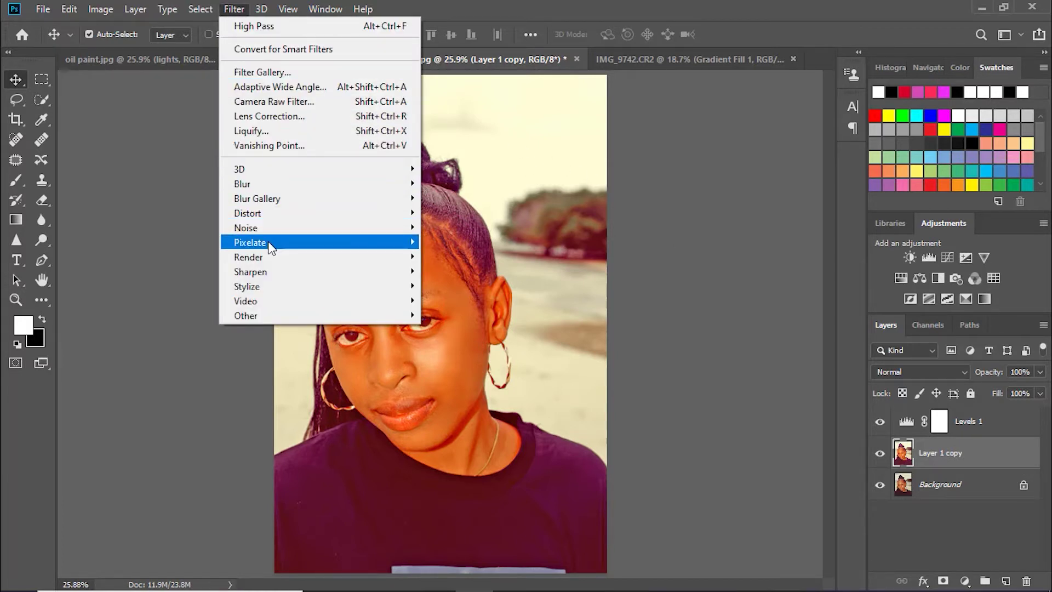
mouse_move(268, 241)
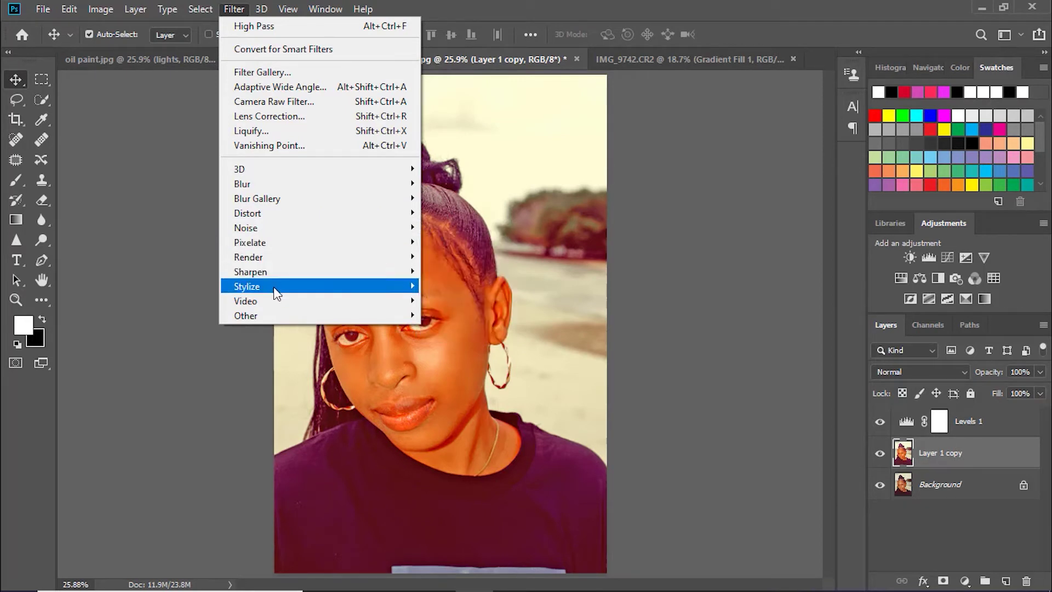
mouse_move(378, 288)
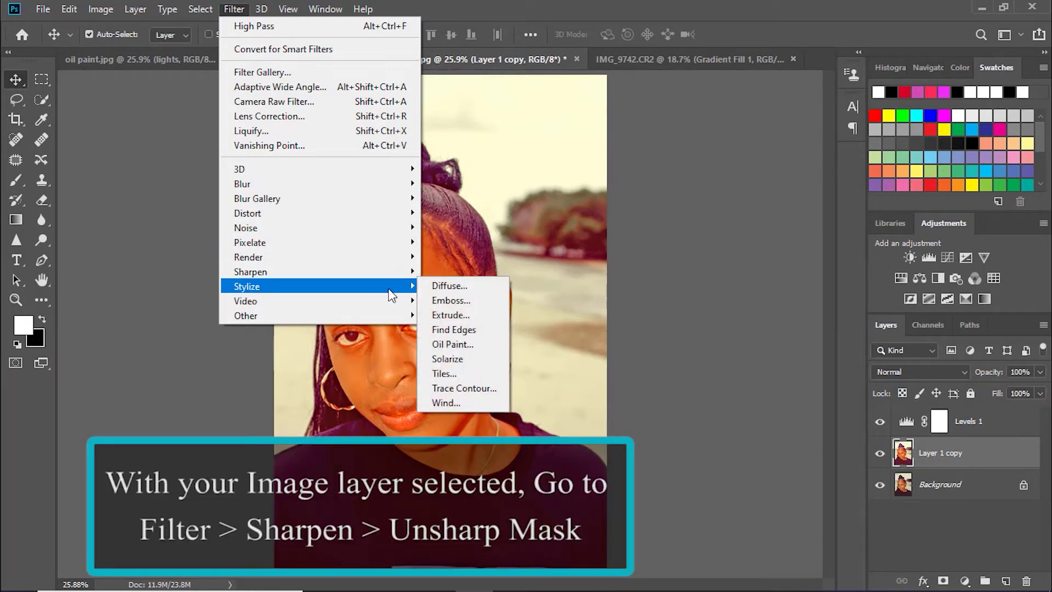
mouse_move(352, 253)
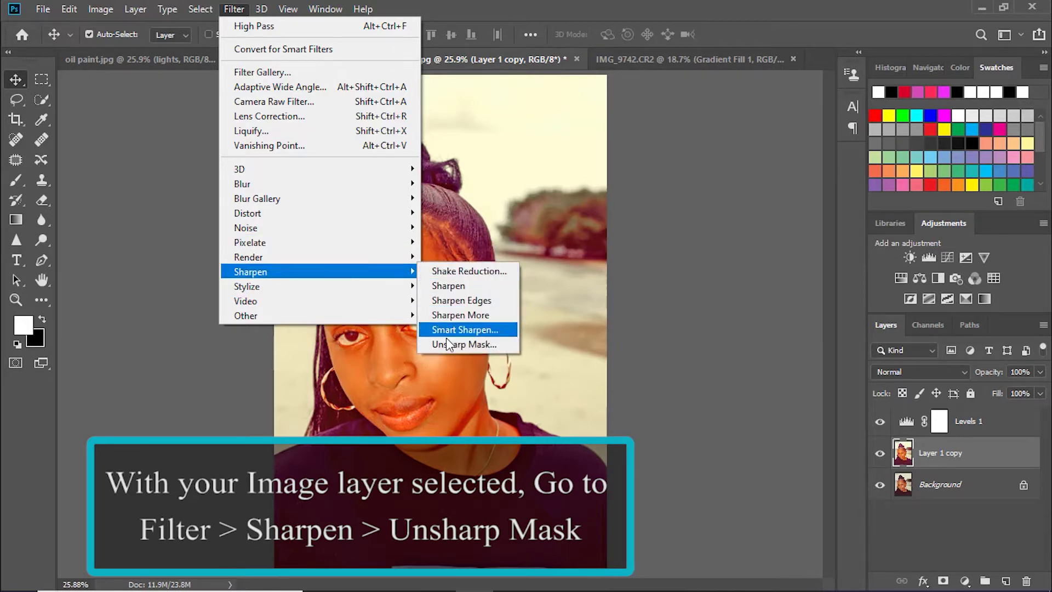
left_click(448, 343)
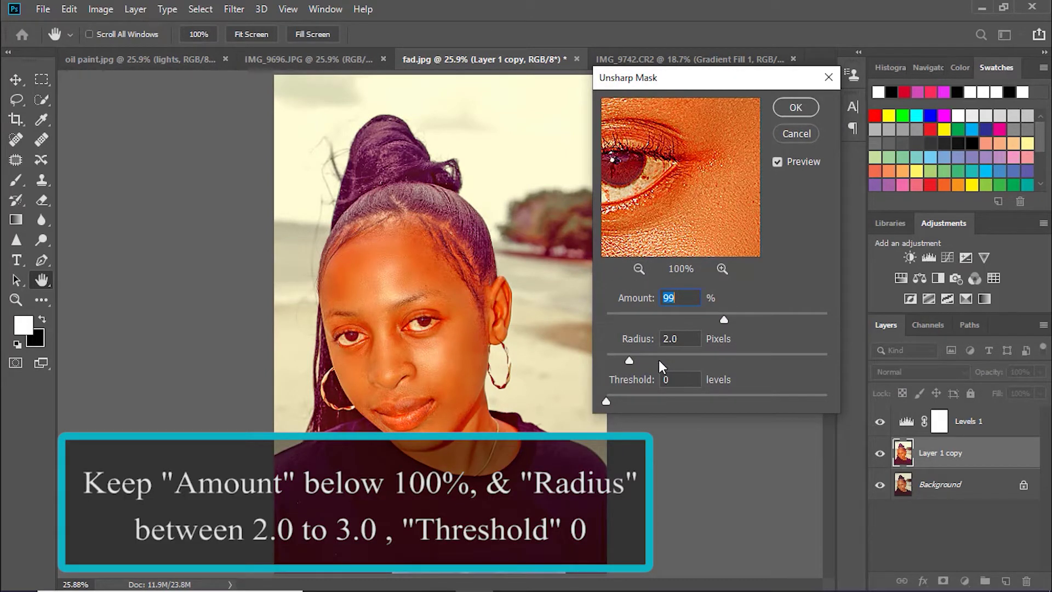
left_click_drag(630, 362, 634, 361)
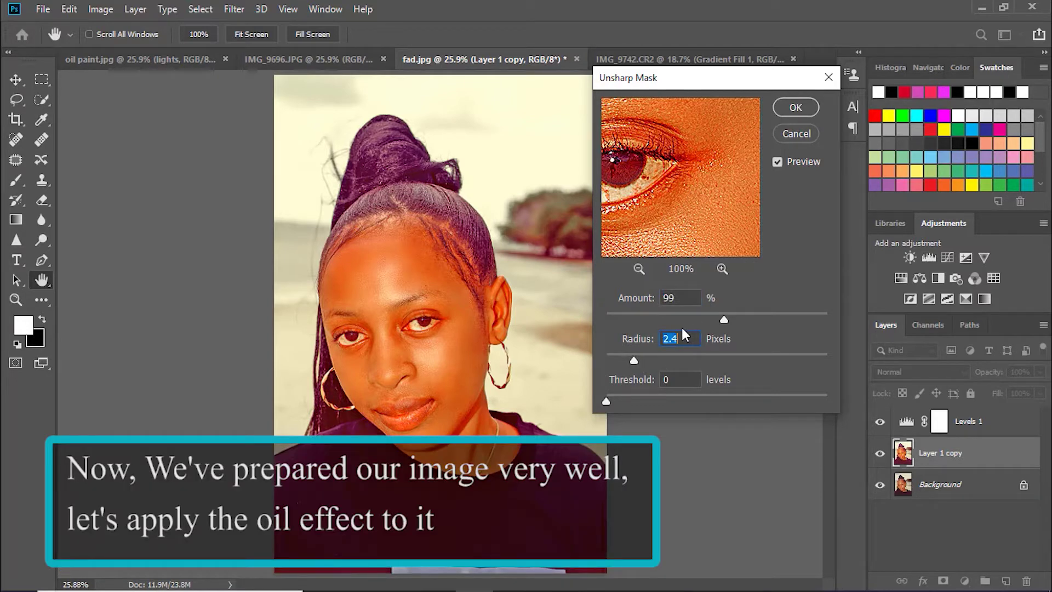
left_click(795, 108)
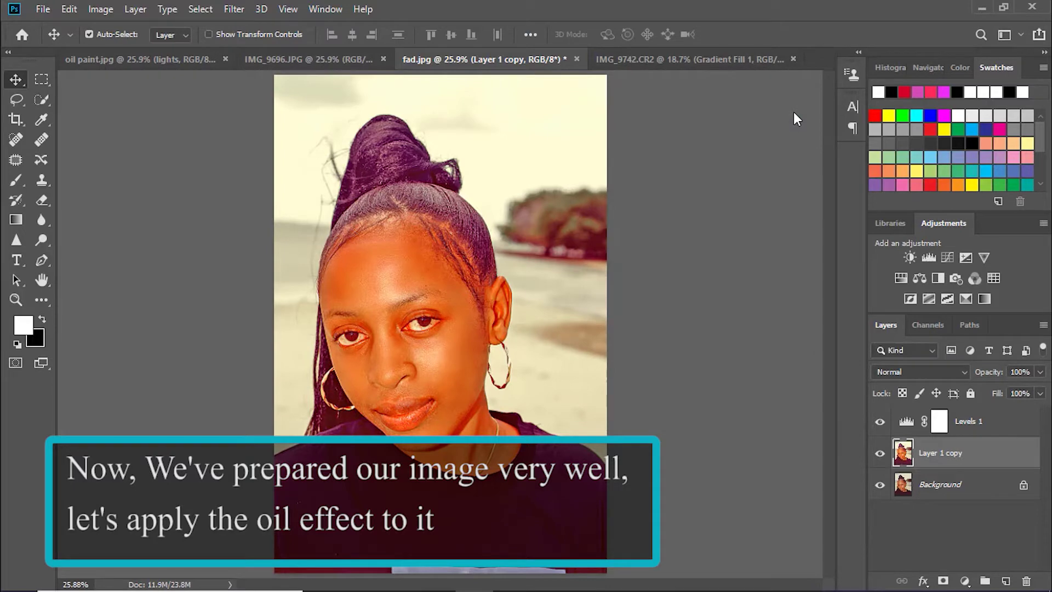
- Apply the Diffuse filter in Anisotropic mode to Layer 1 copy
key("ctrl")
key("ctrl+plus")
key("ctrl+plus")
key("ctrl+plus")
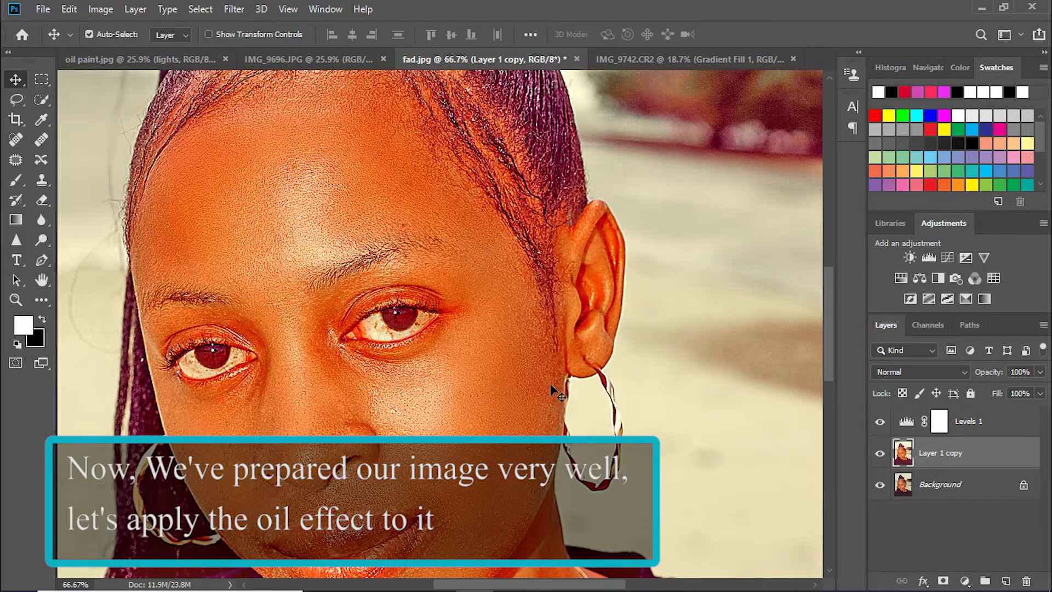
key("ctrl+minus")
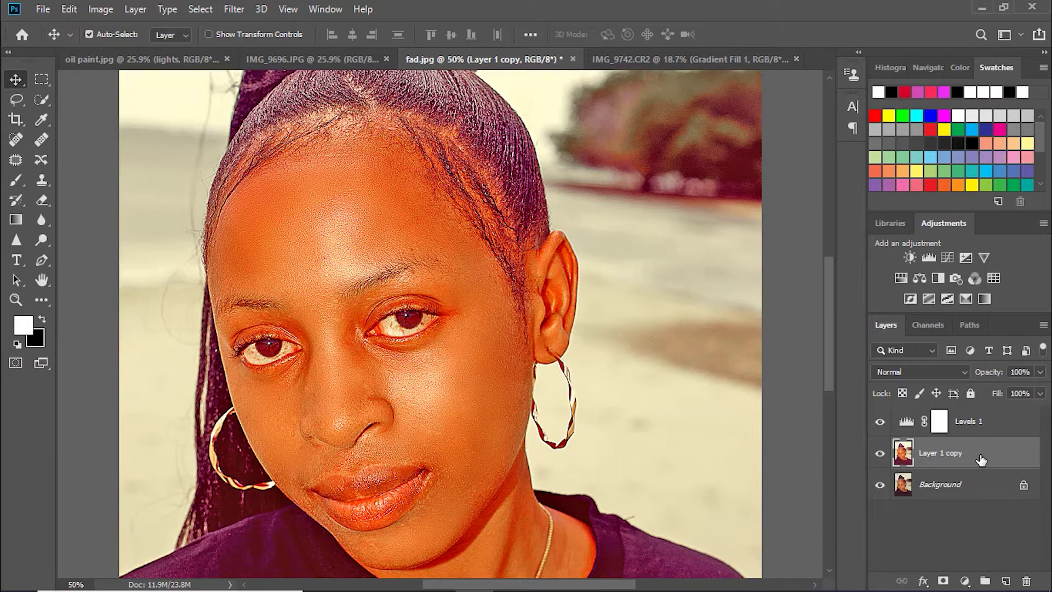
left_click(229, 9)
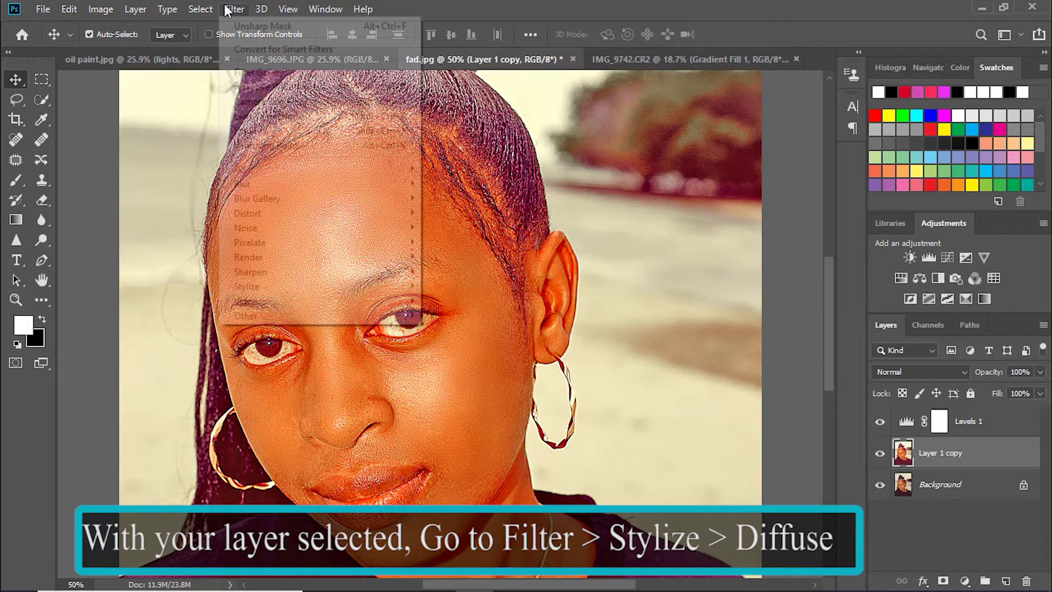
mouse_move(376, 288)
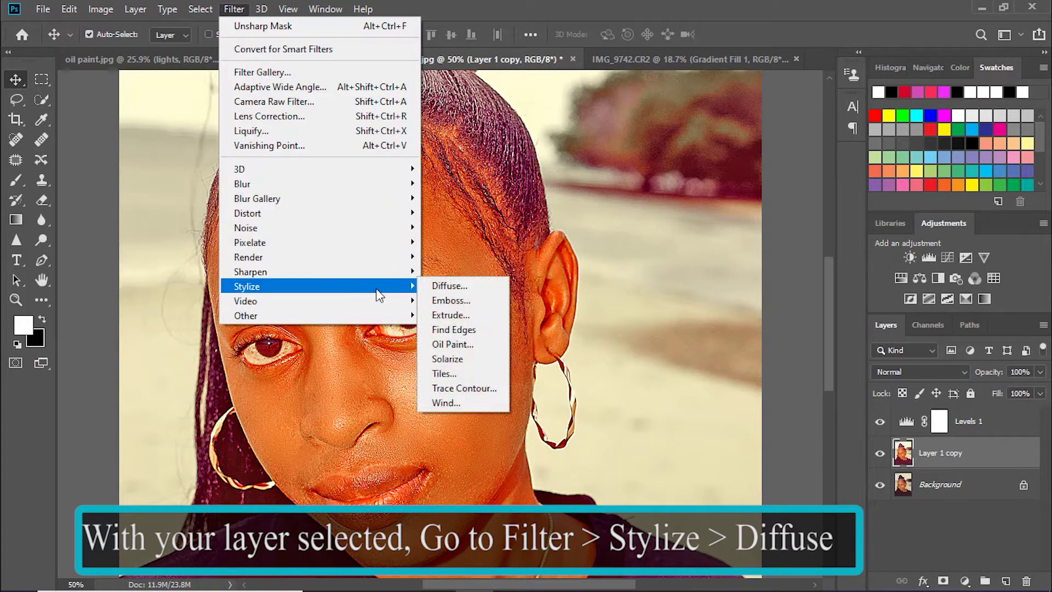
left_click(428, 287)
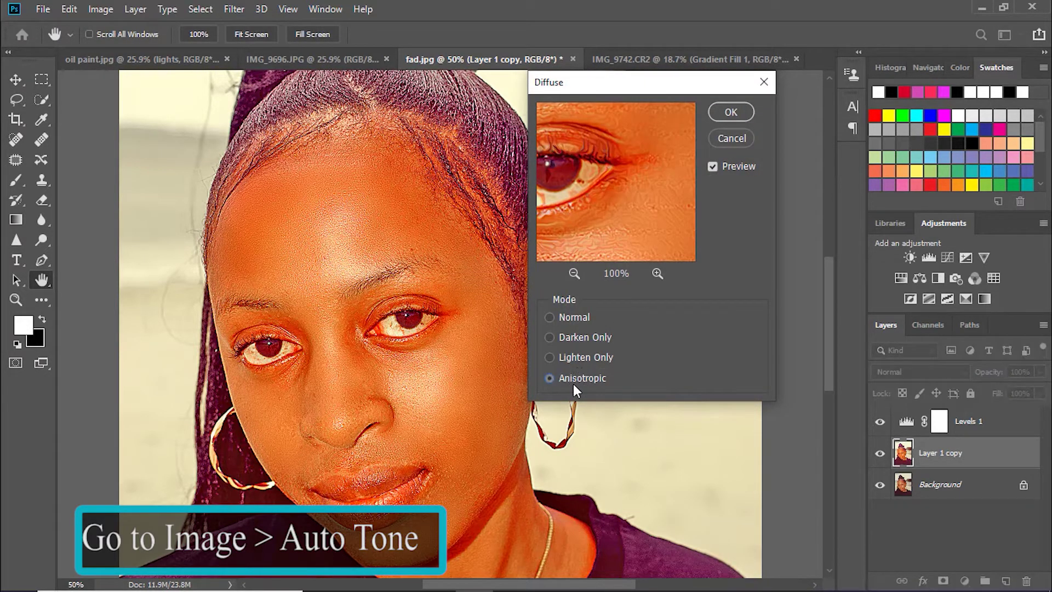
left_click(730, 115)
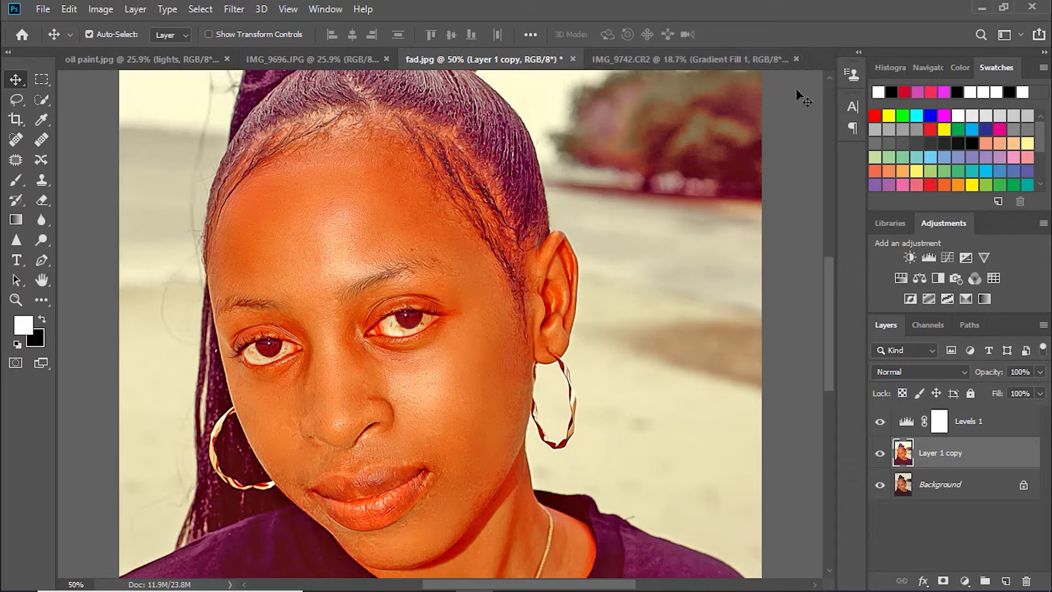
- Rotate the whole image 90° clockwise and reapply the Diffuse filter to Layer 1 copy
left_click(96, 6)
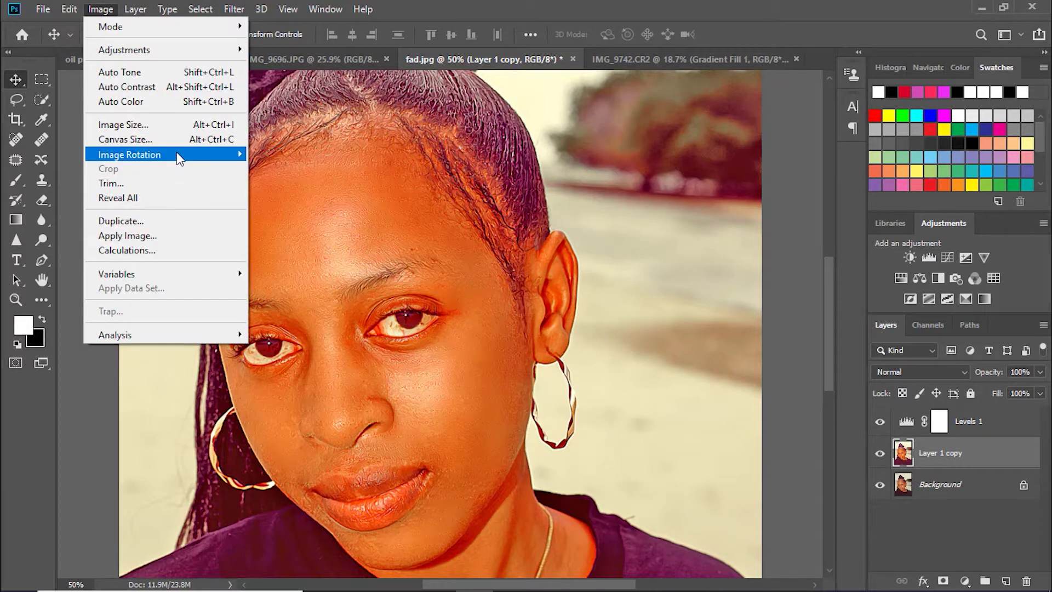
mouse_move(239, 154)
left_click(270, 167)
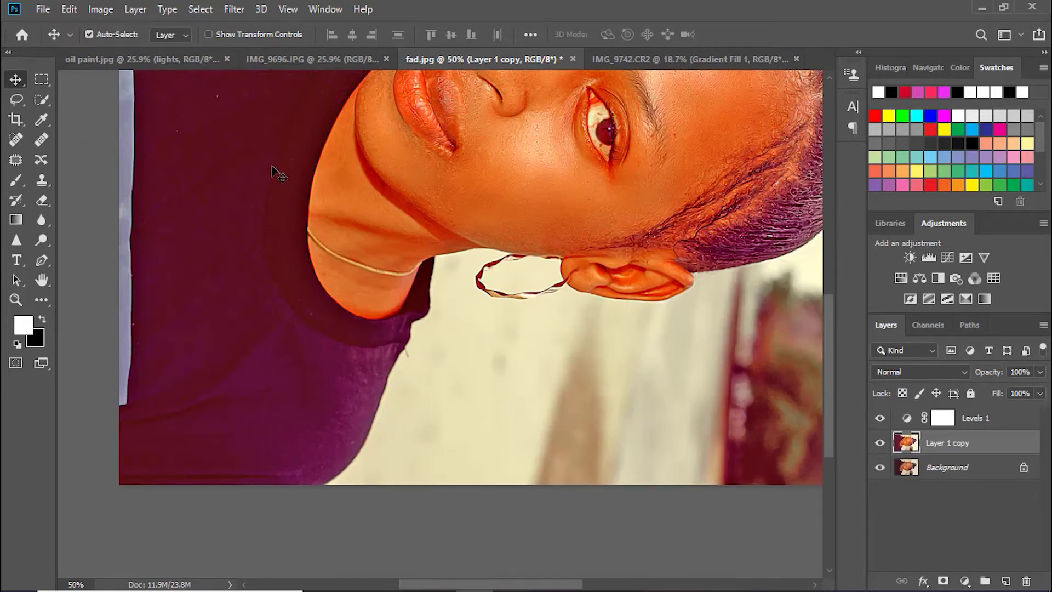
key("ctrl+alt+f")
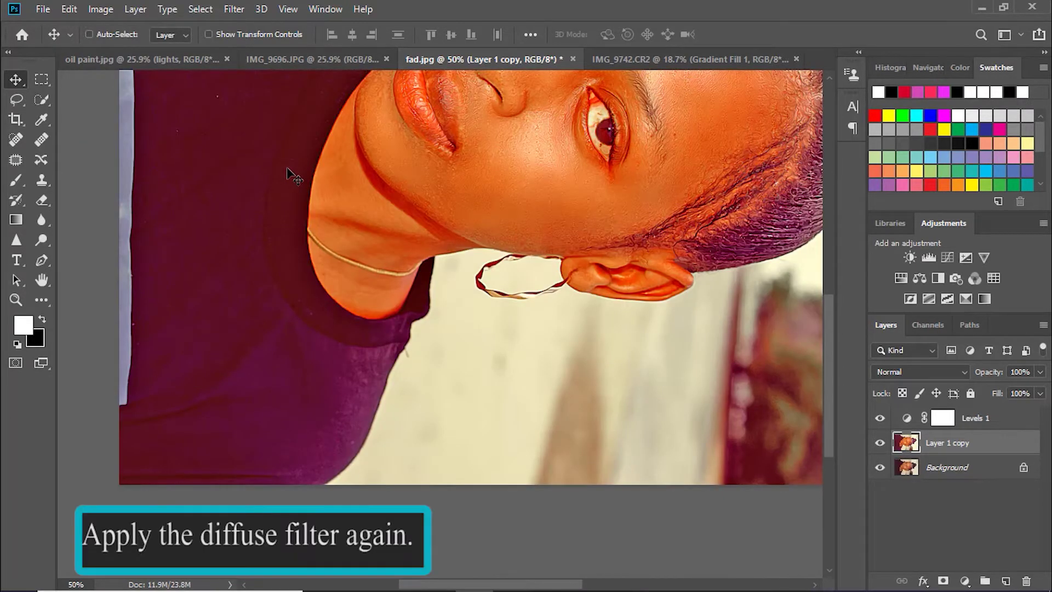
key("ctrl+0")
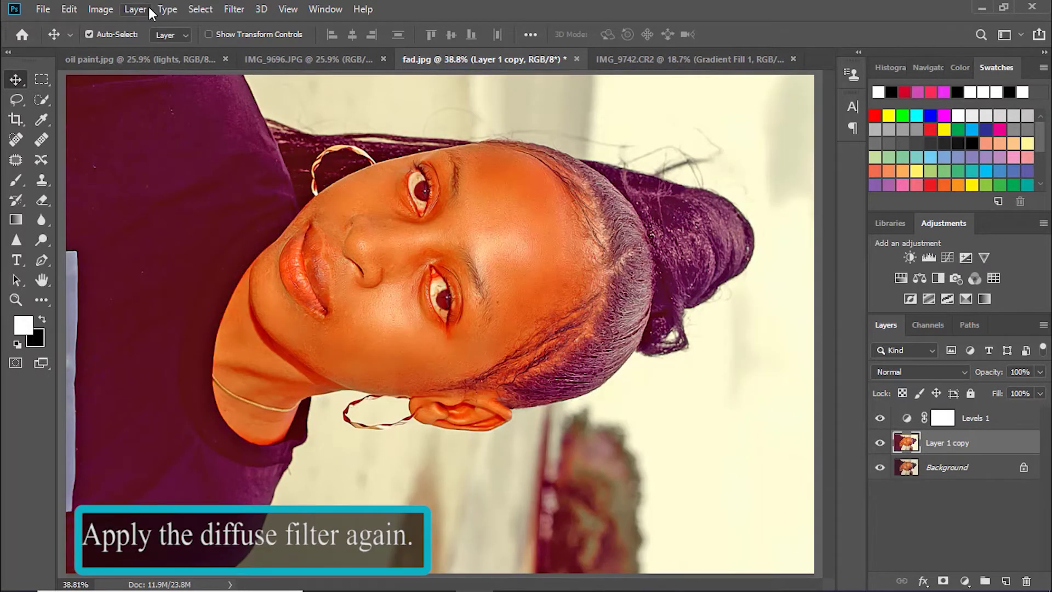
left_click(235, 10)
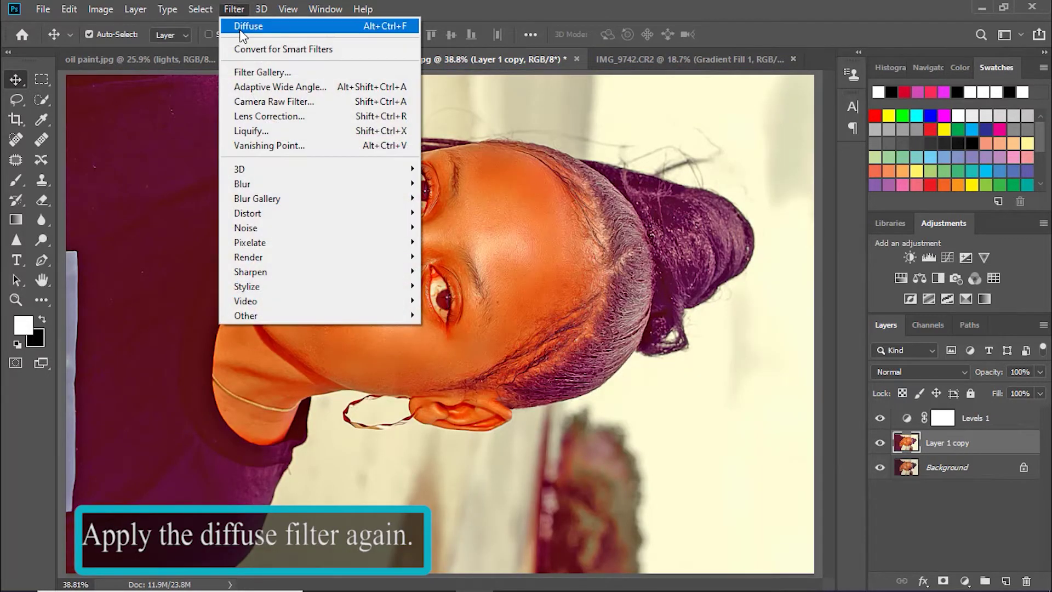
left_click(244, 27)
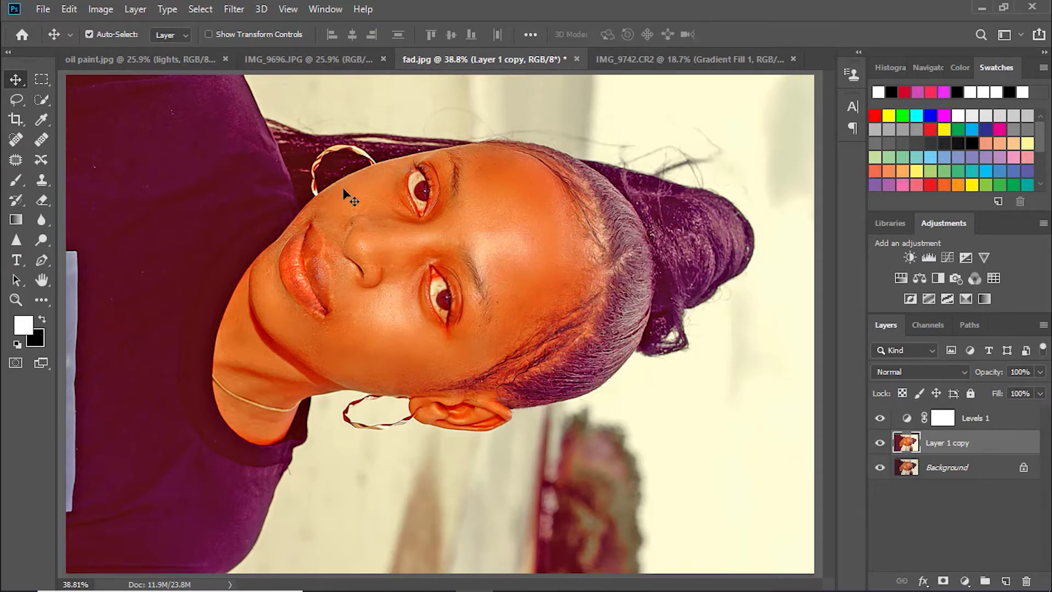
- Rotate the image another 90° clockwise so it is upside down, and repeat the Diffuse filter on Layer 1 copy
key("ctrl+plus")
key("ctrl+plus")
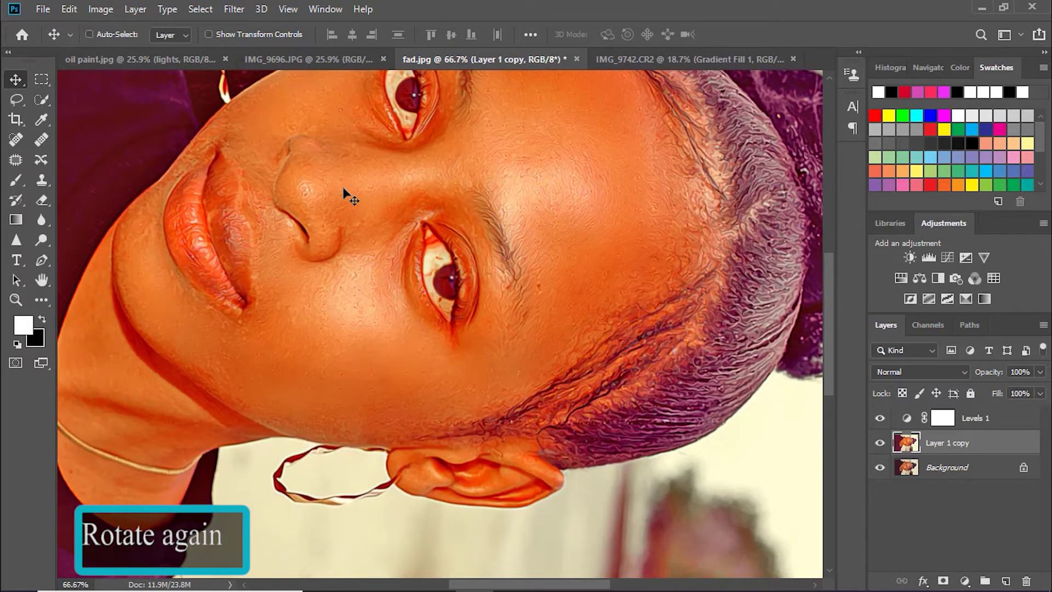
key("ctrl+0")
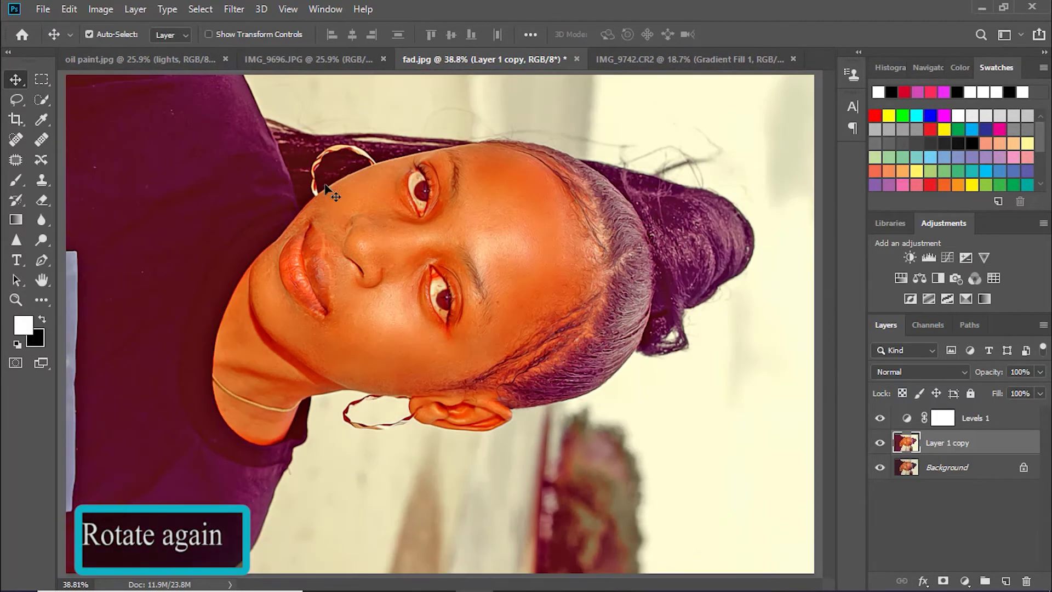
left_click(103, 11)
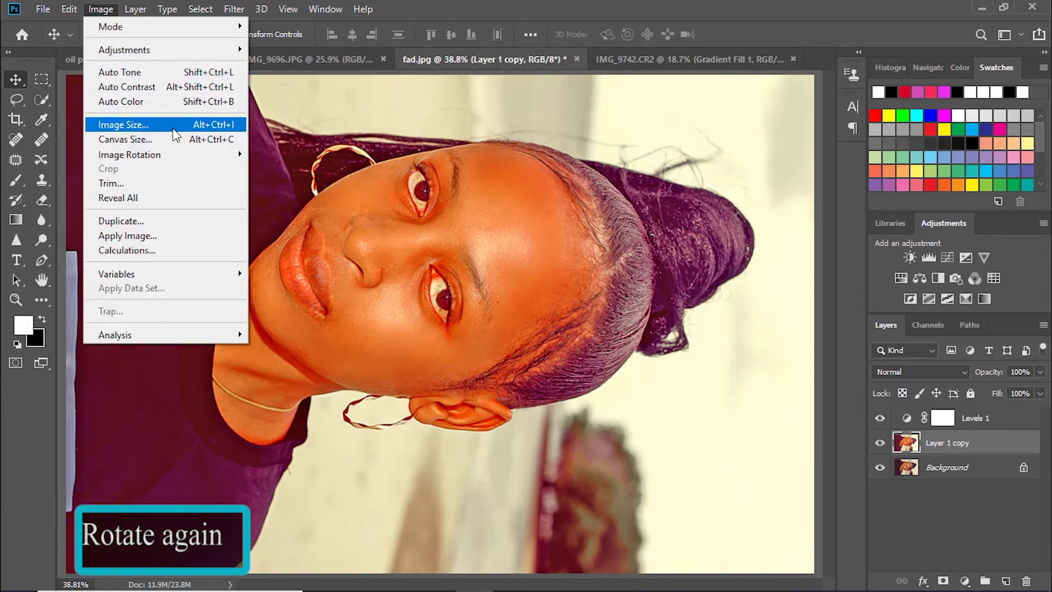
mouse_move(235, 156)
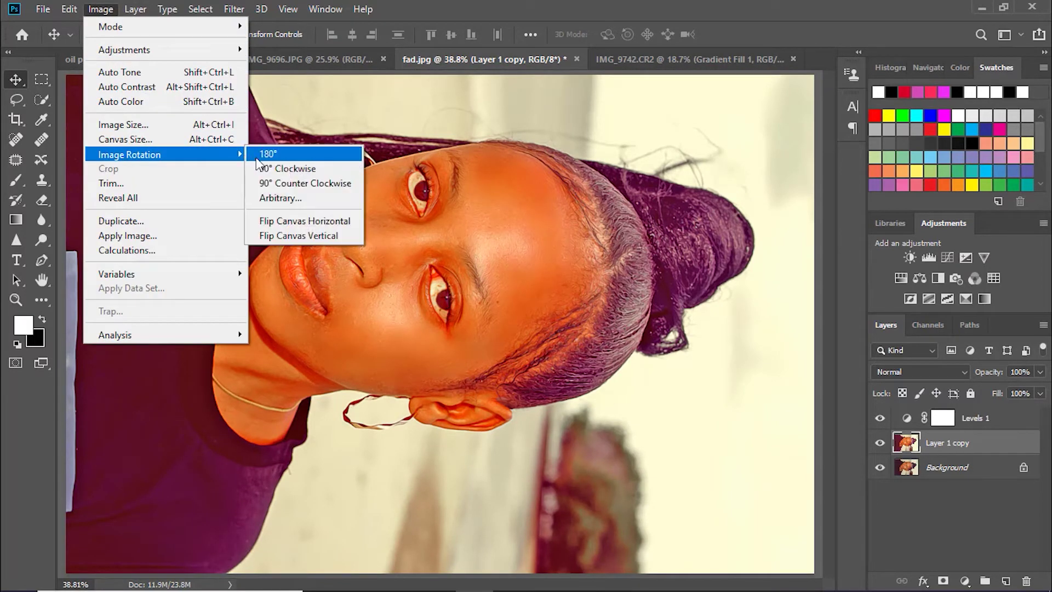
left_click(262, 169)
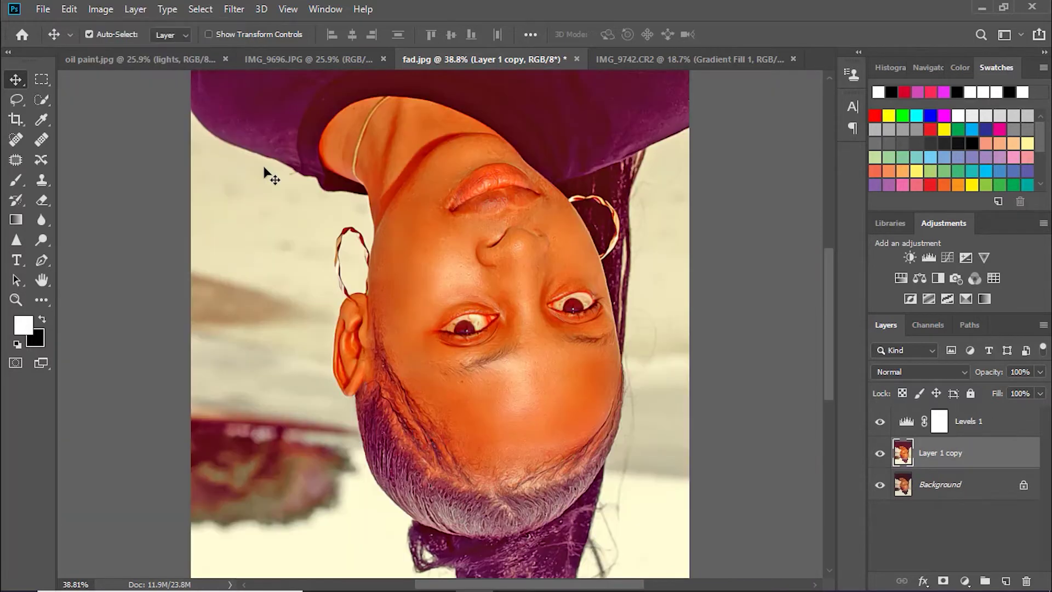
left_click(237, 9)
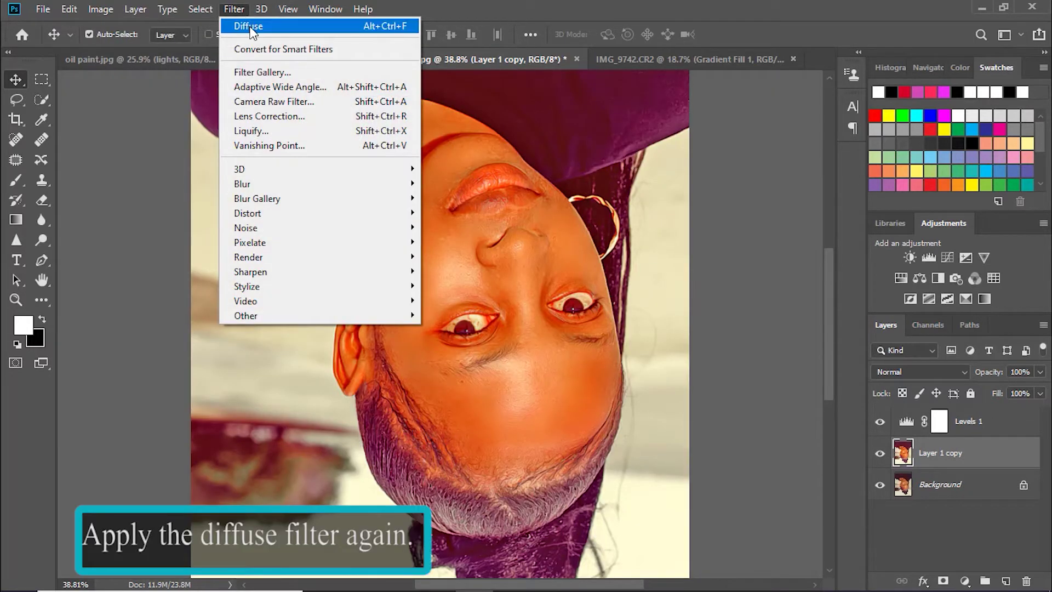
left_click(250, 27)
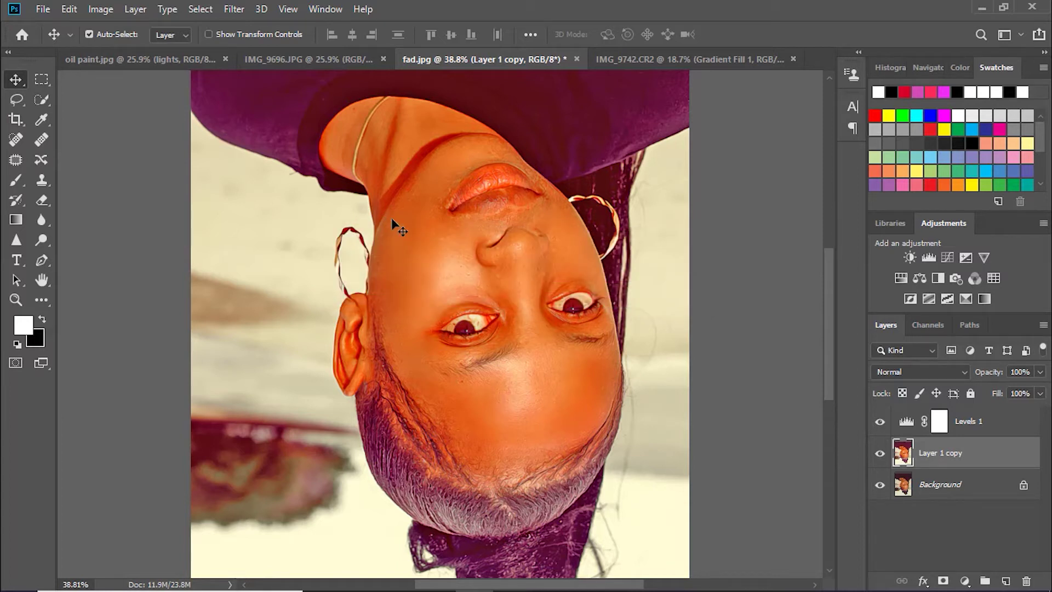
- Rotate the image 90° clockwise a third time and run the Diffuse filter again on Layer 1 copy
left_click(100, 9)
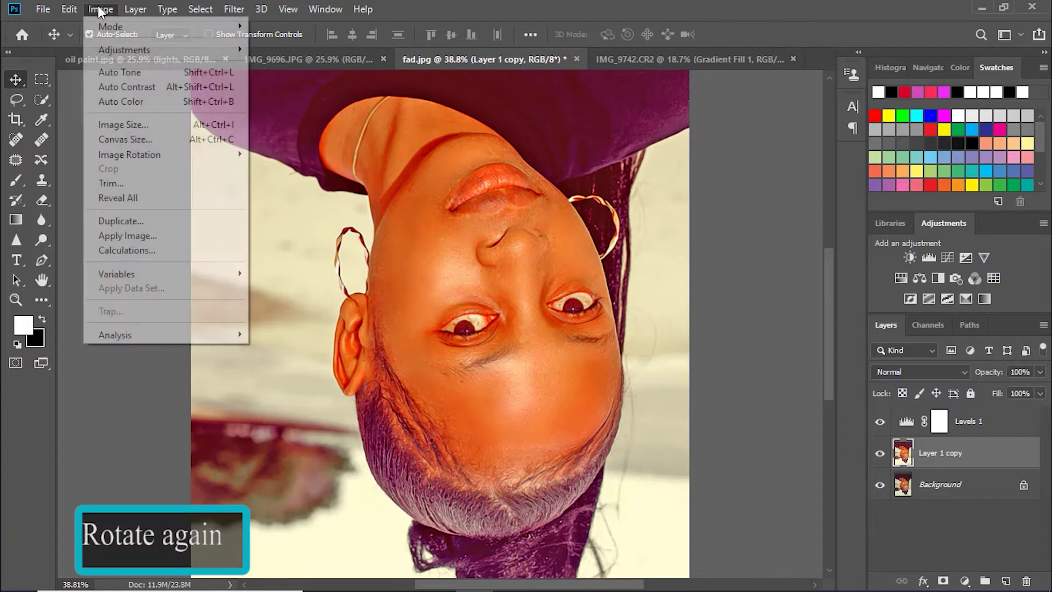
mouse_move(214, 158)
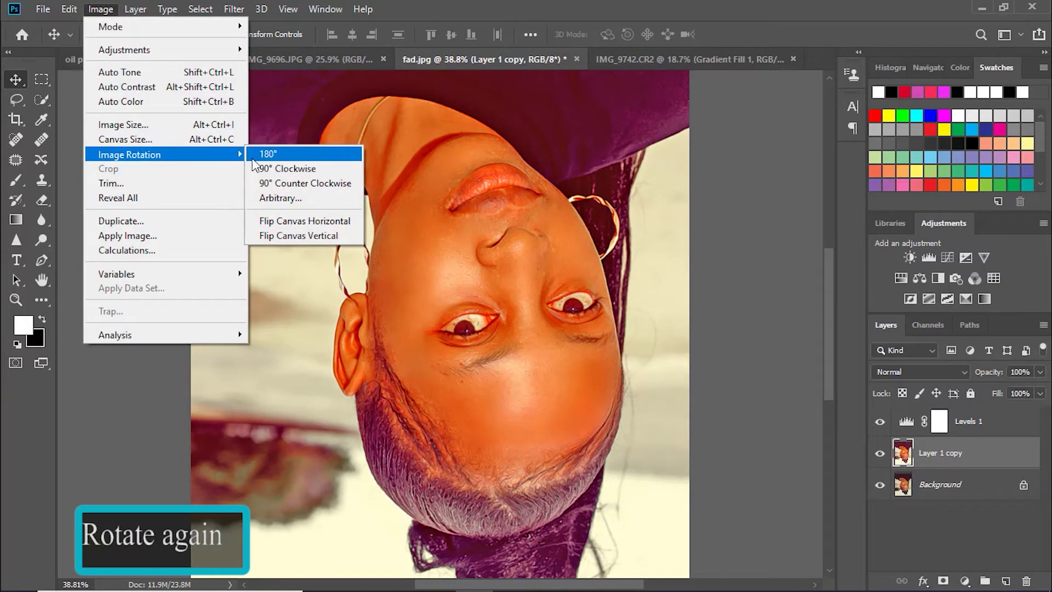
left_click(272, 167)
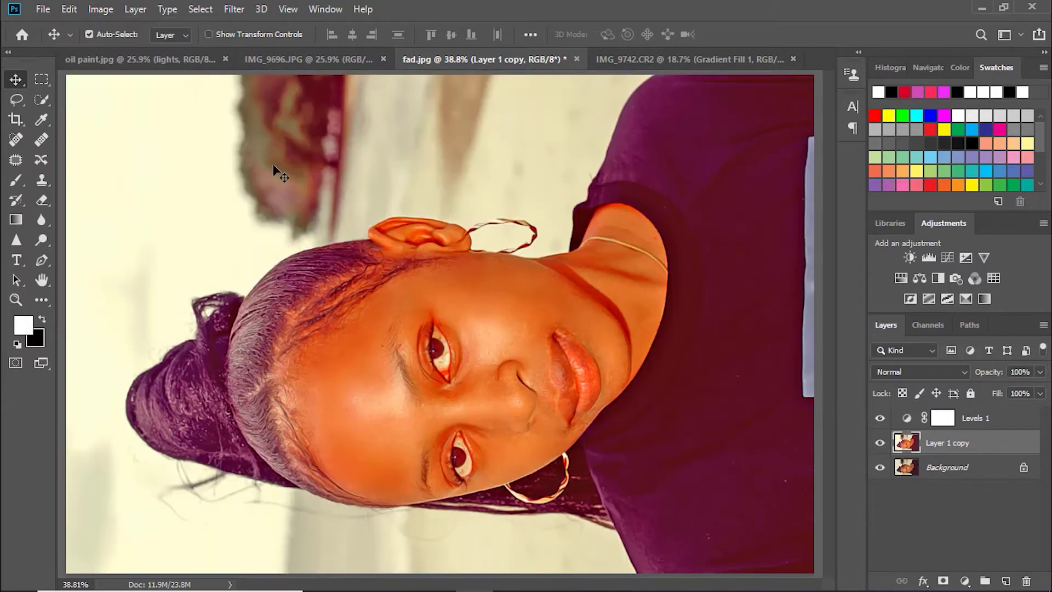
left_click(234, 9)
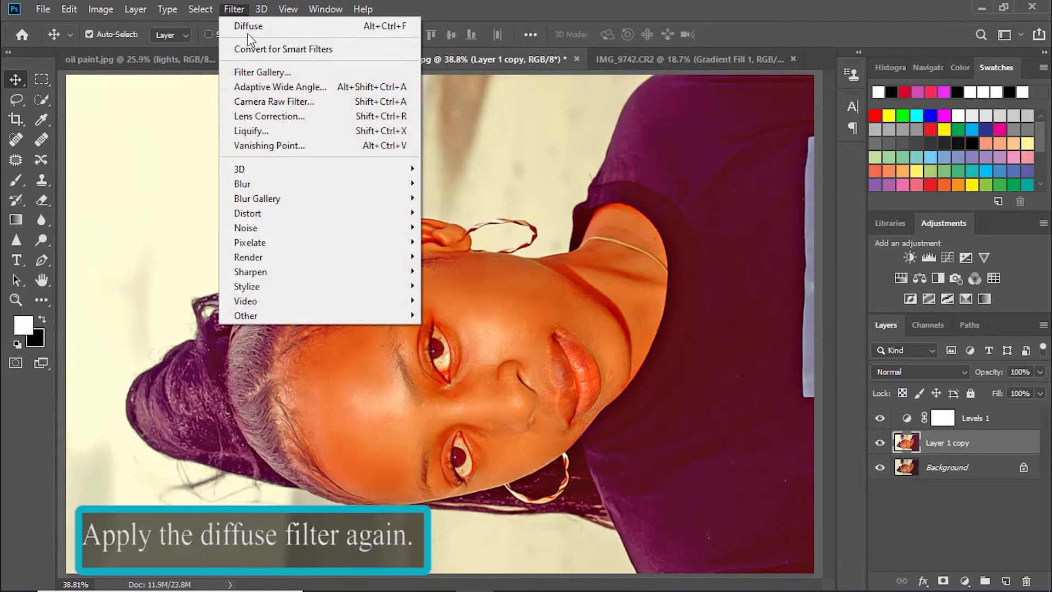
left_click(248, 32)
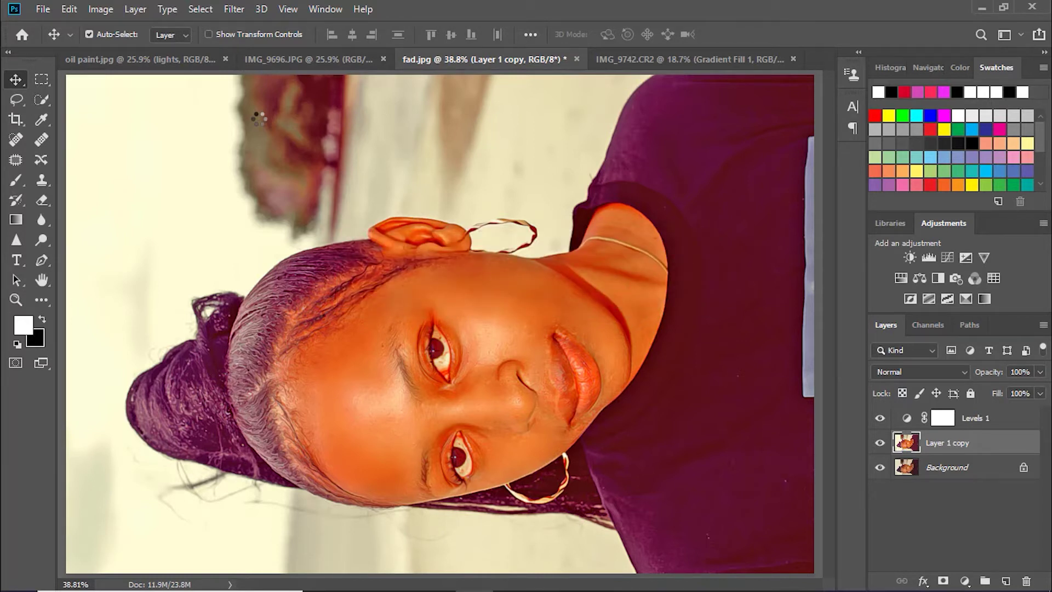
- Rotate the image a final 90° clockwise to bring the portrait back upright
left_click(102, 10)
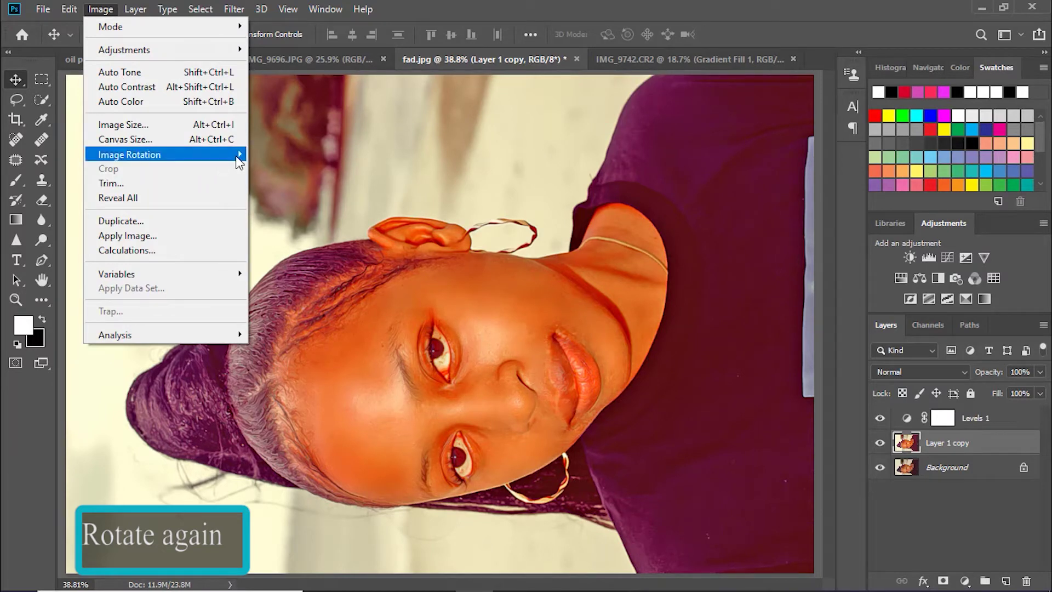
mouse_move(239, 161)
left_click(276, 167)
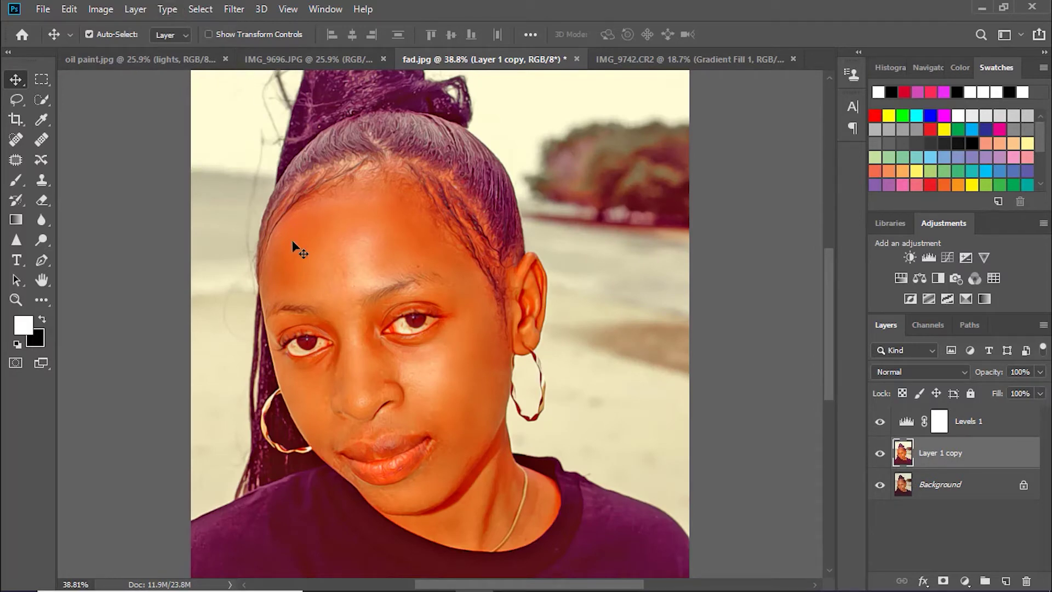
key("ctrl+0")
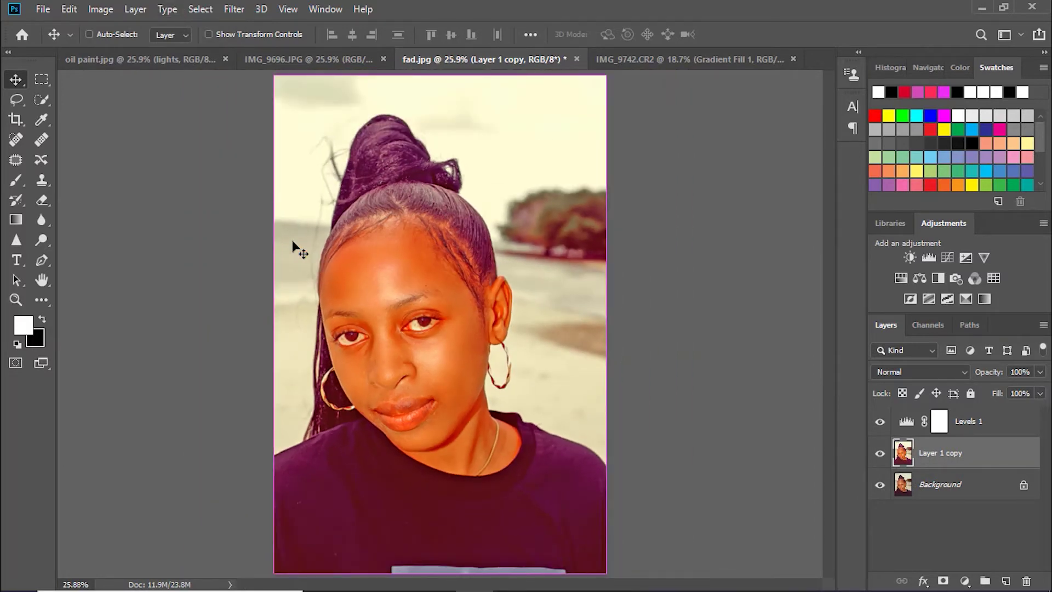
- Apply the Reduce Noise filter to Layer 1 copy with strength 10 and the other sliders at 0%
key("ctrl+1")
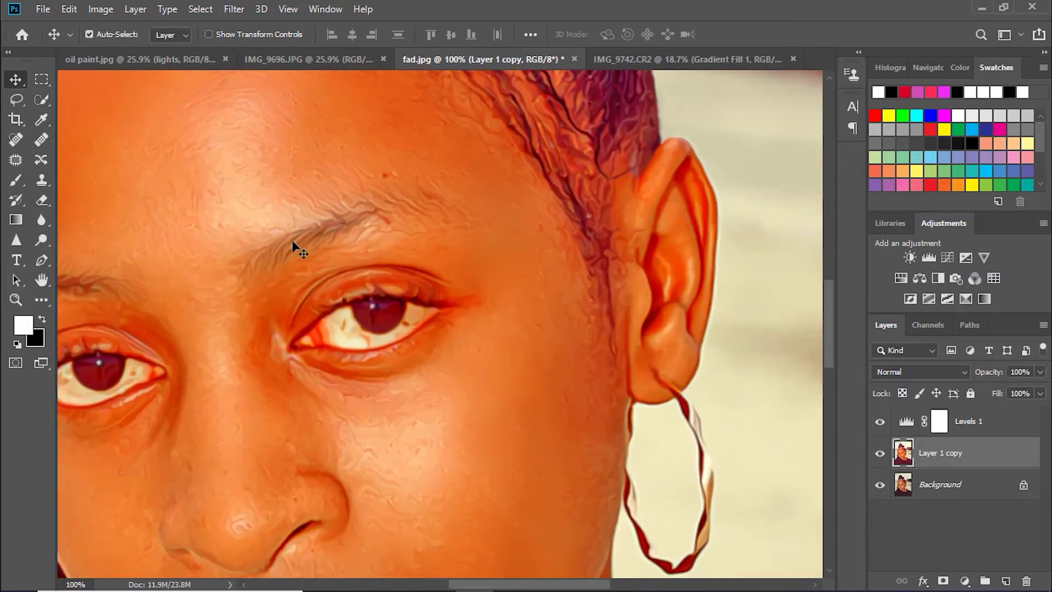
key("ctrl+minus")
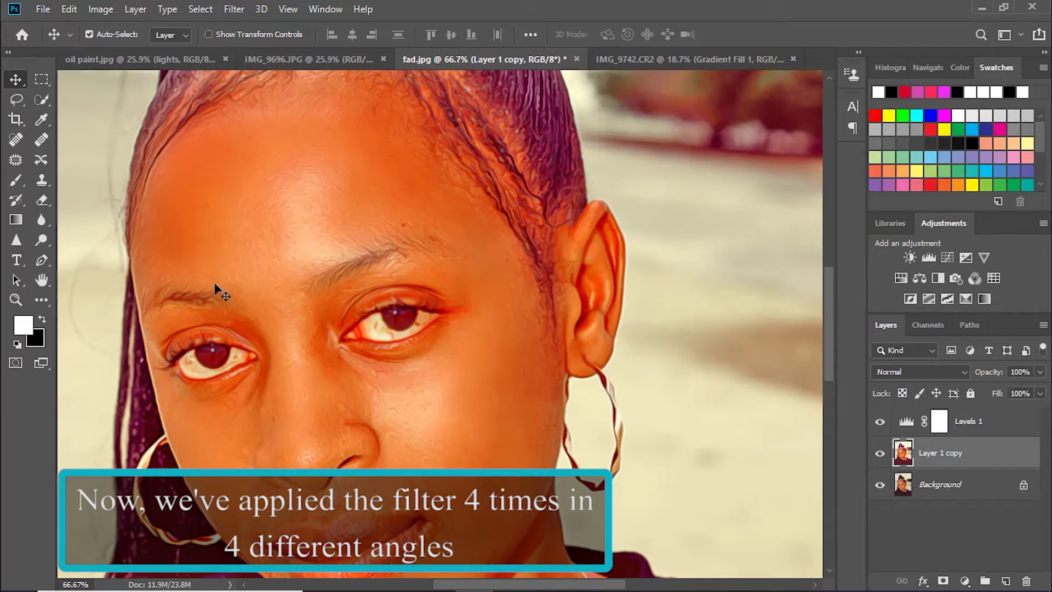
key("ctrl+minus")
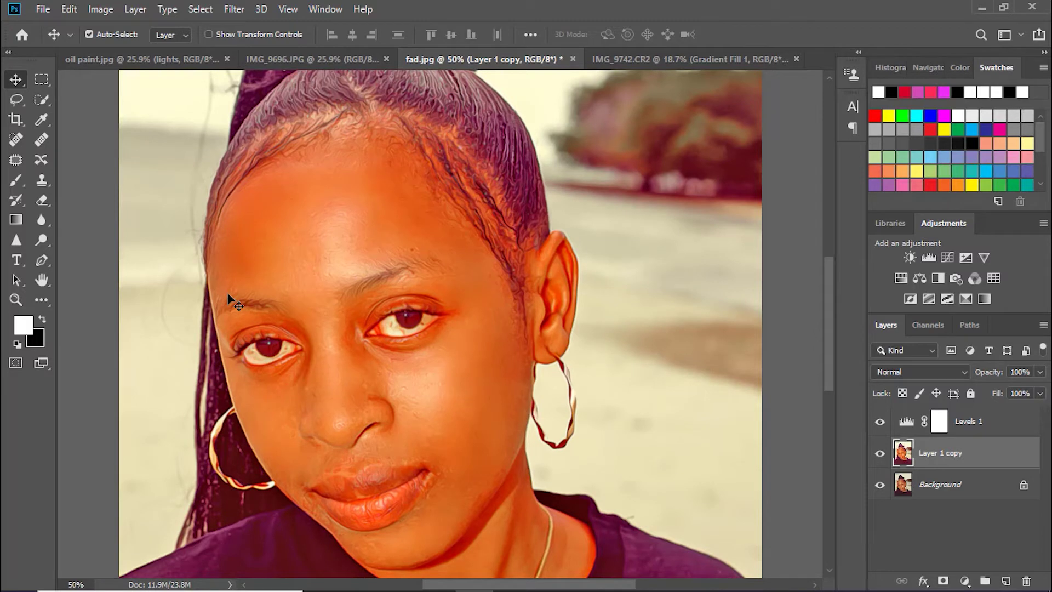
key("bracketright")
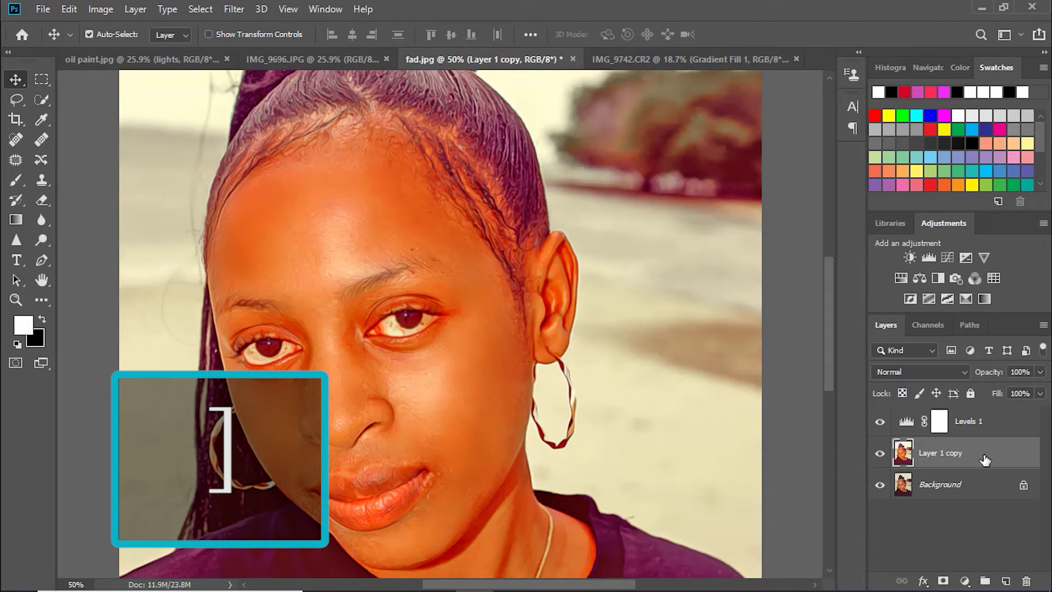
left_click(233, 8)
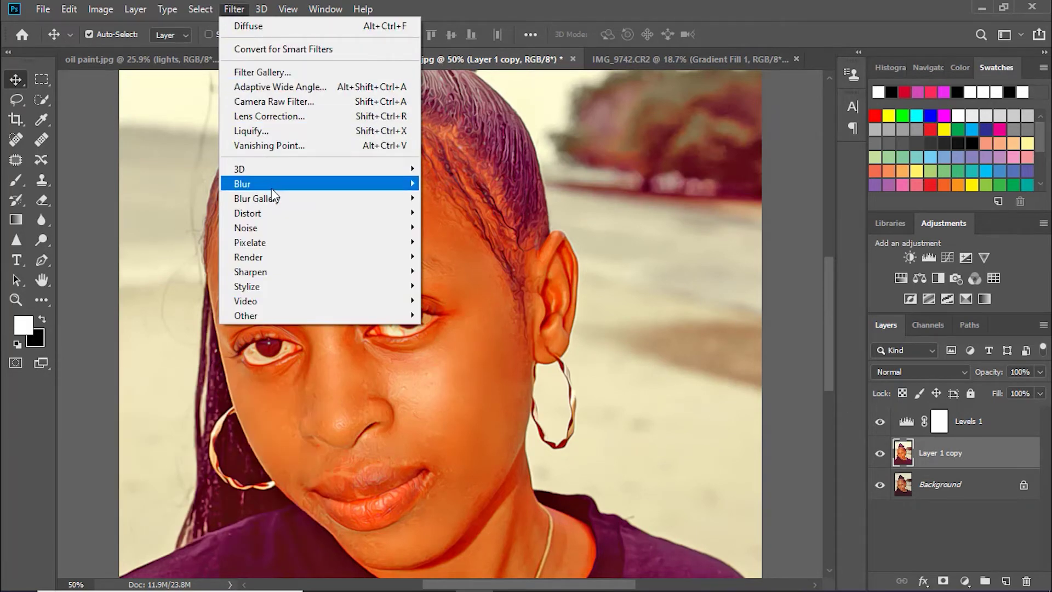
mouse_move(352, 228)
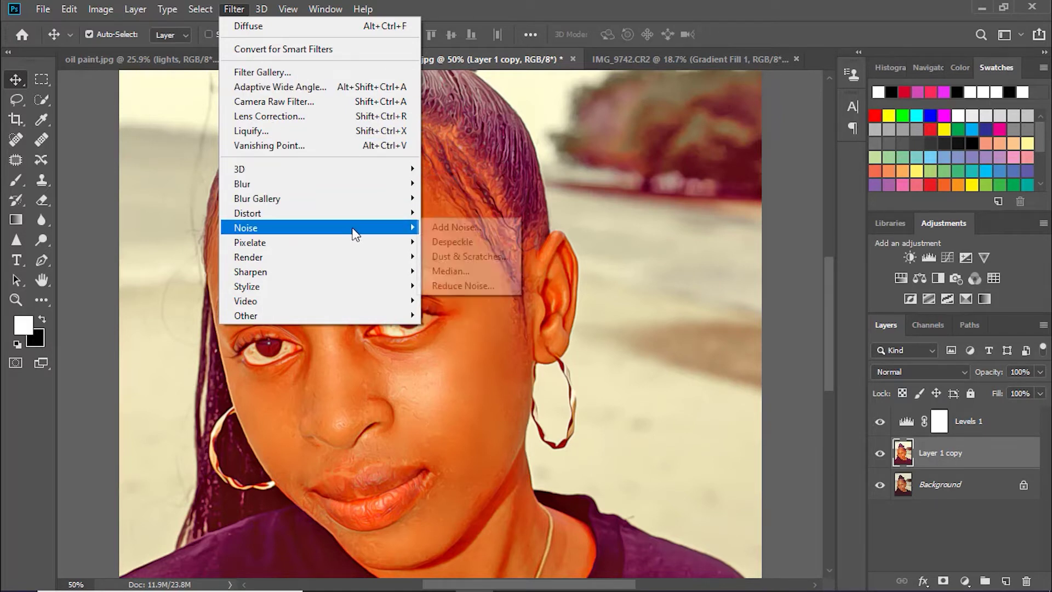
left_click(458, 286)
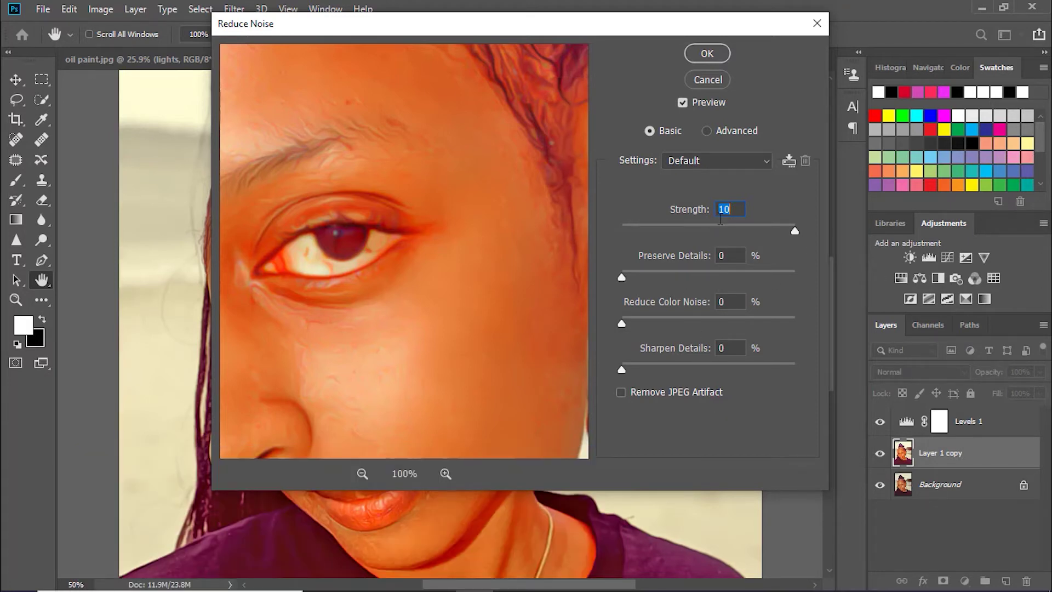
left_click(706, 55)
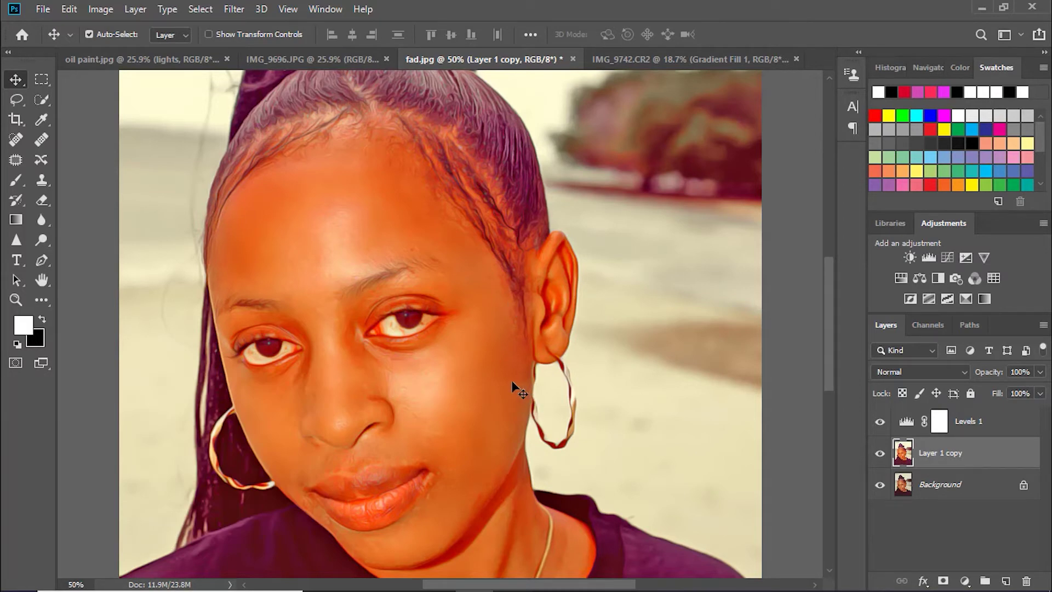
- Sharpen Layer 1 copy with Unsharp Mask at amount 99%, radius 2.0 pixels and threshold 0
left_click(234, 10)
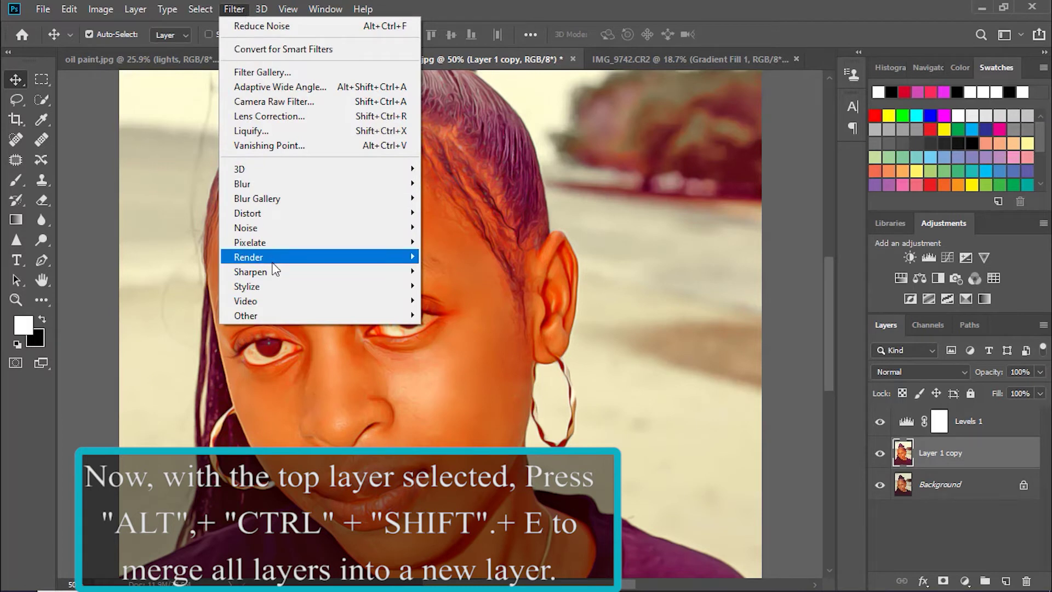
mouse_move(406, 278)
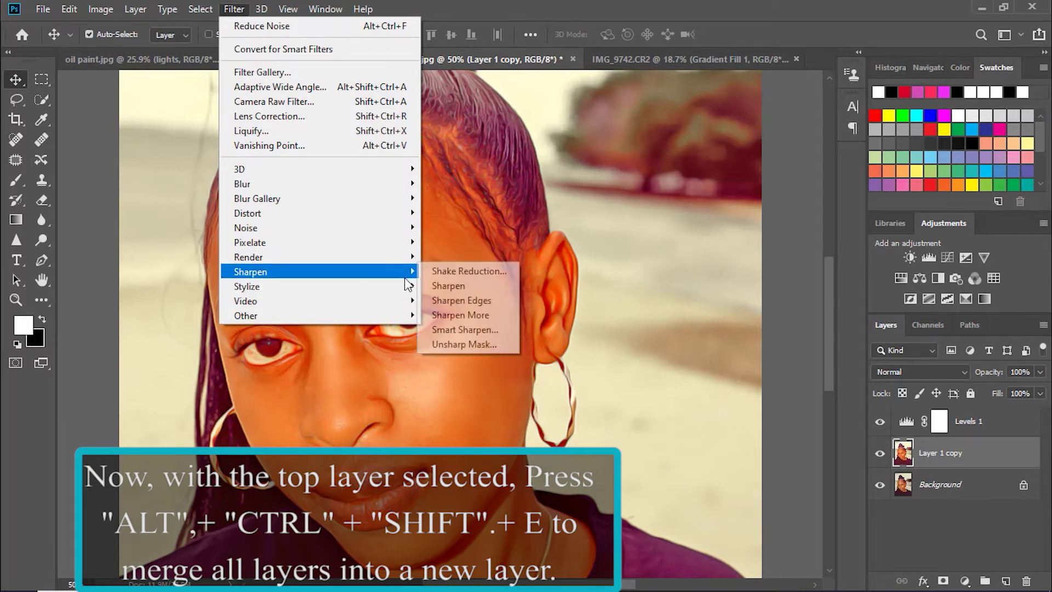
left_click(462, 344)
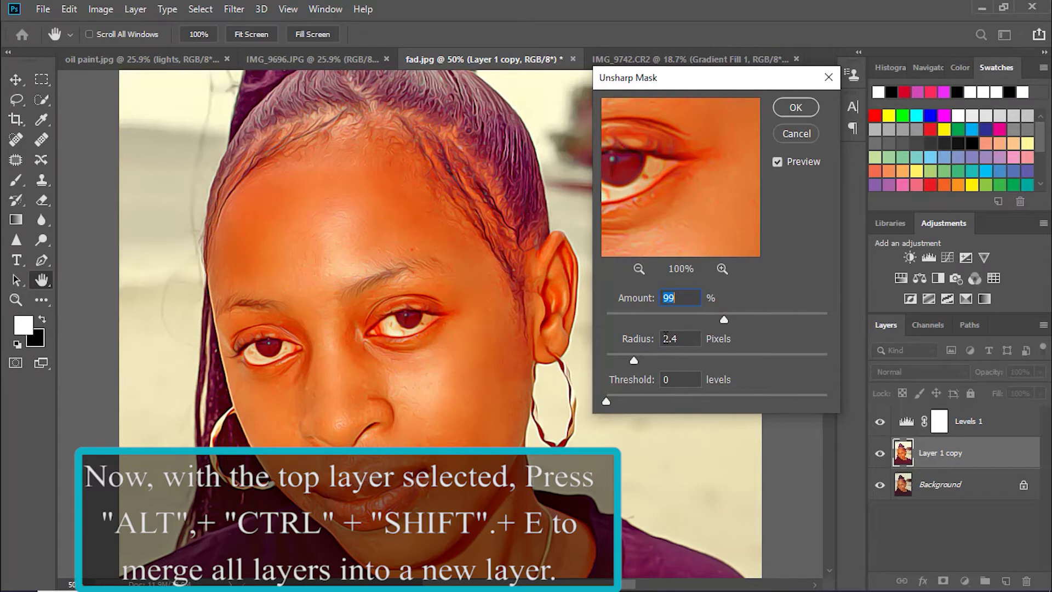
left_click(694, 341)
key("BackSpace")
type("0")
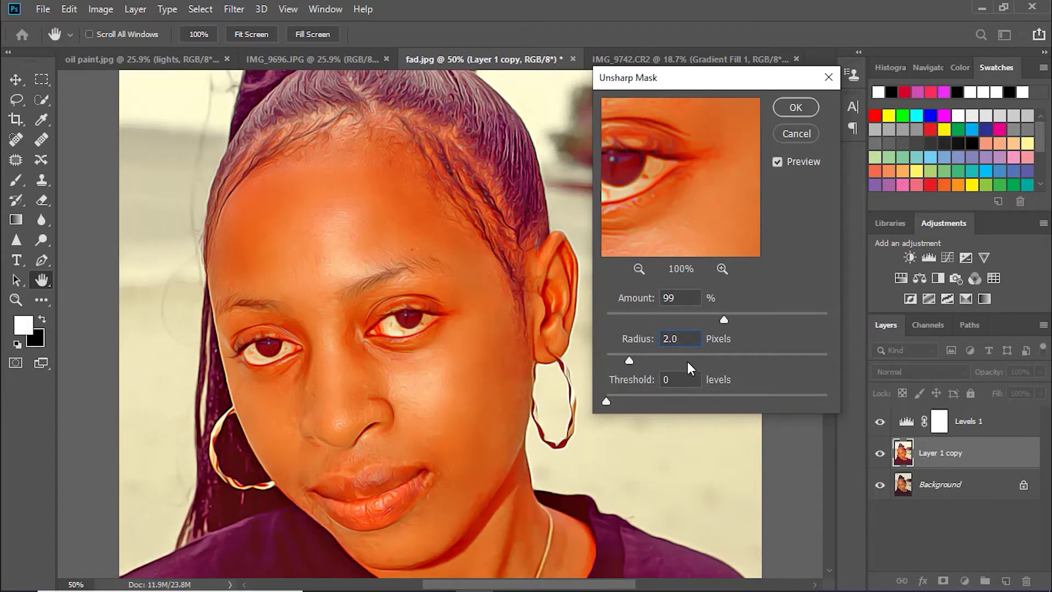
left_click(792, 110)
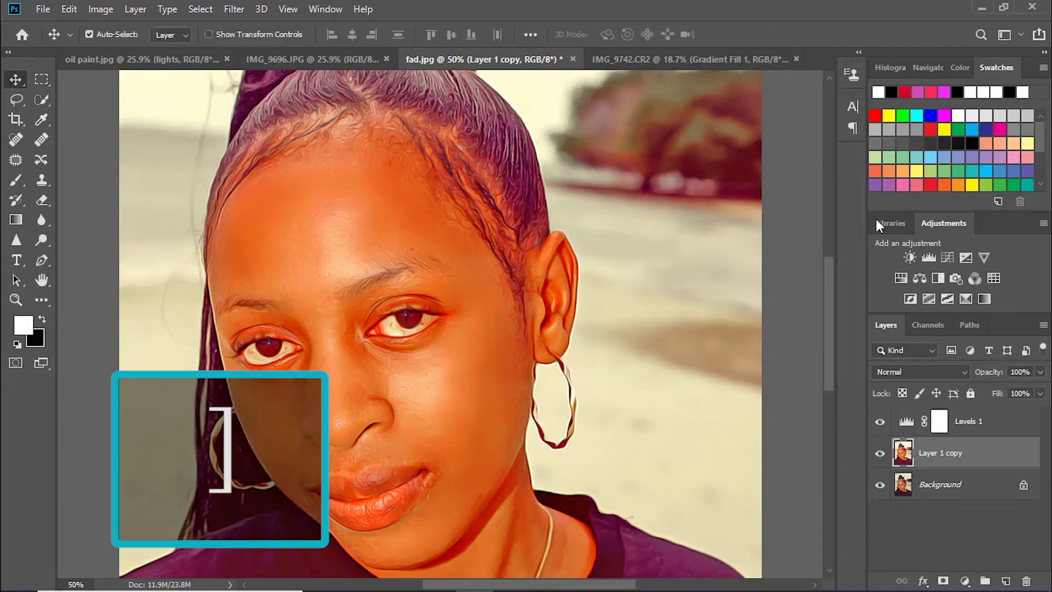
- Rename Layer 1 copy to "Oil Paint"
double_click(953, 453)
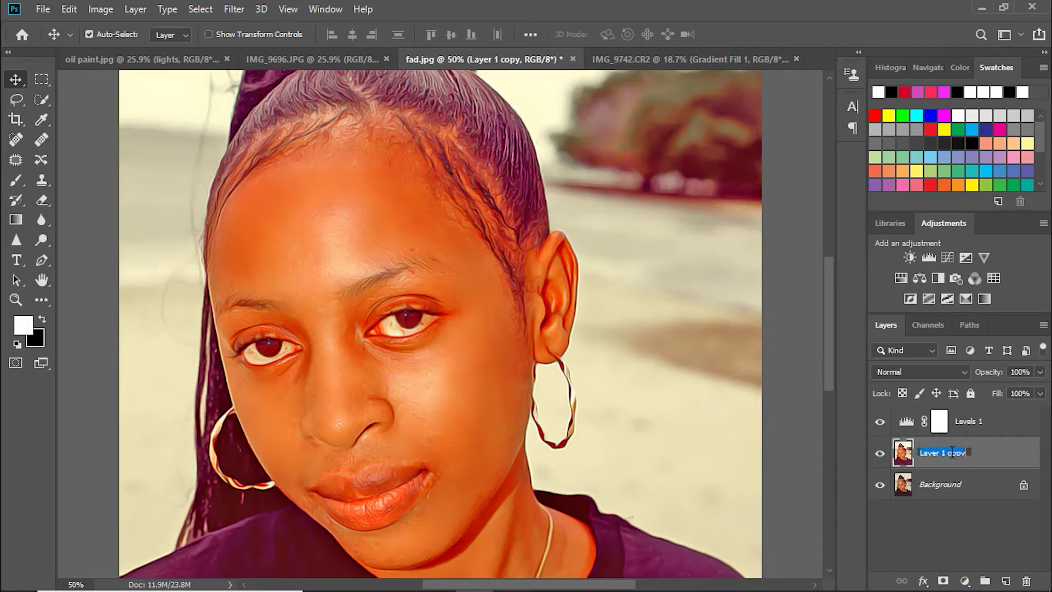
type("Oil Paint")
key("Return")
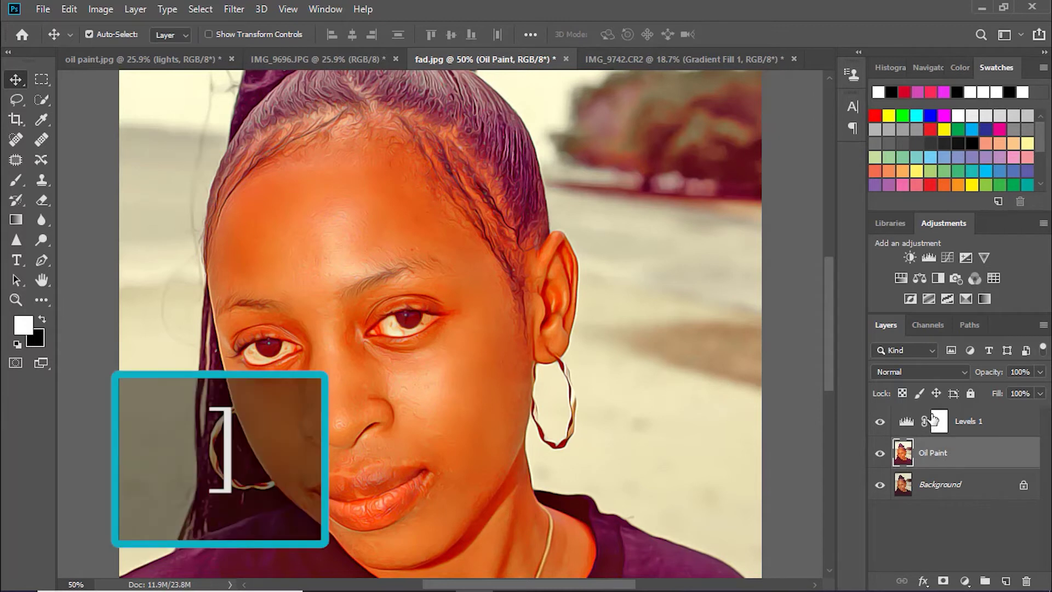
- Duplicate the Oil Paint layer and apply a High Pass filter with a 2.0-pixel radius to the copy
key("ctrl")
key("ctrl+j")
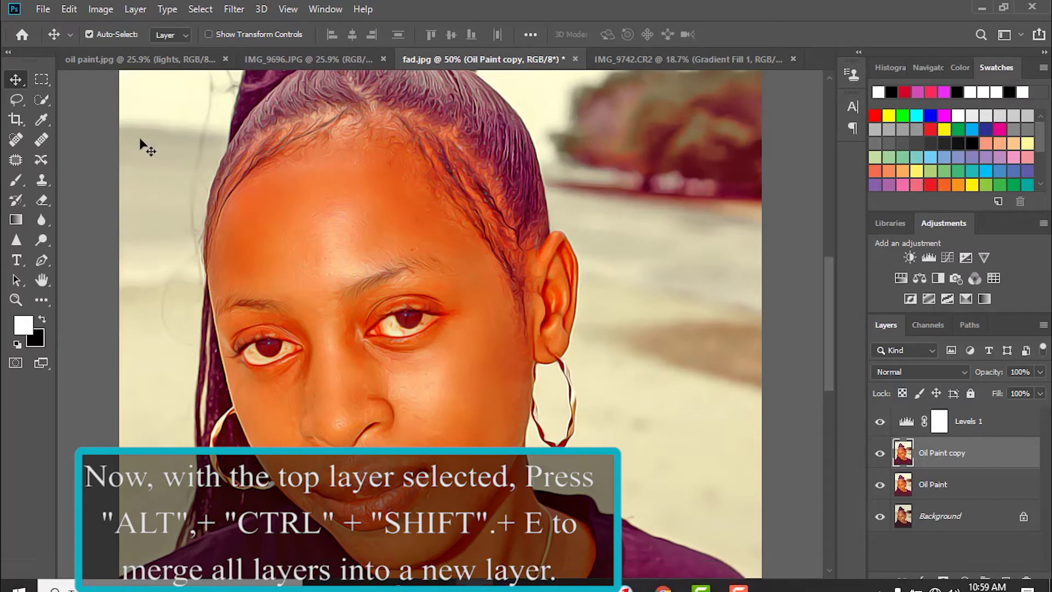
left_click(238, 10)
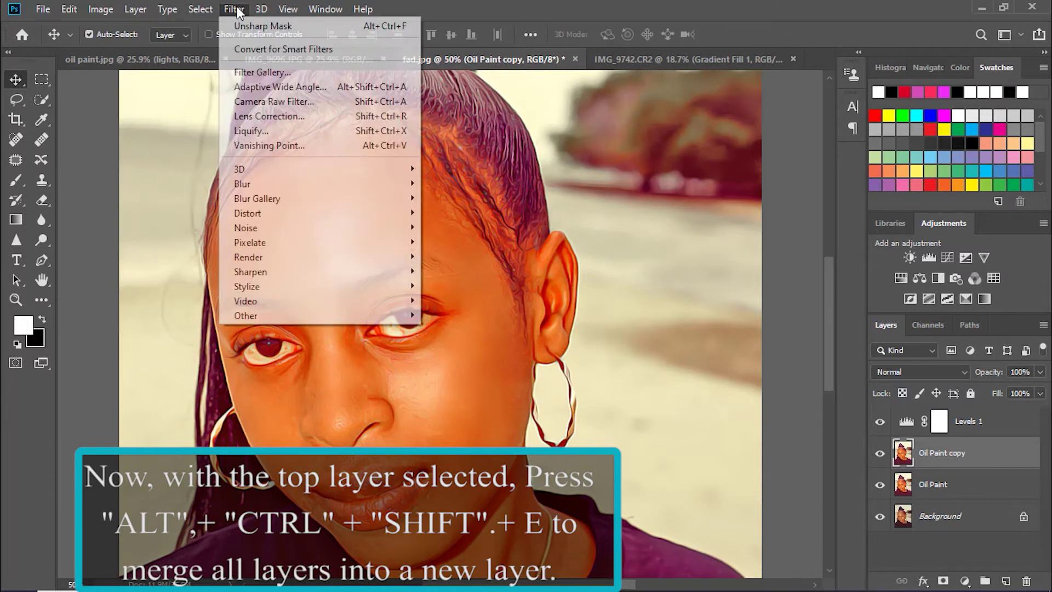
mouse_move(411, 316)
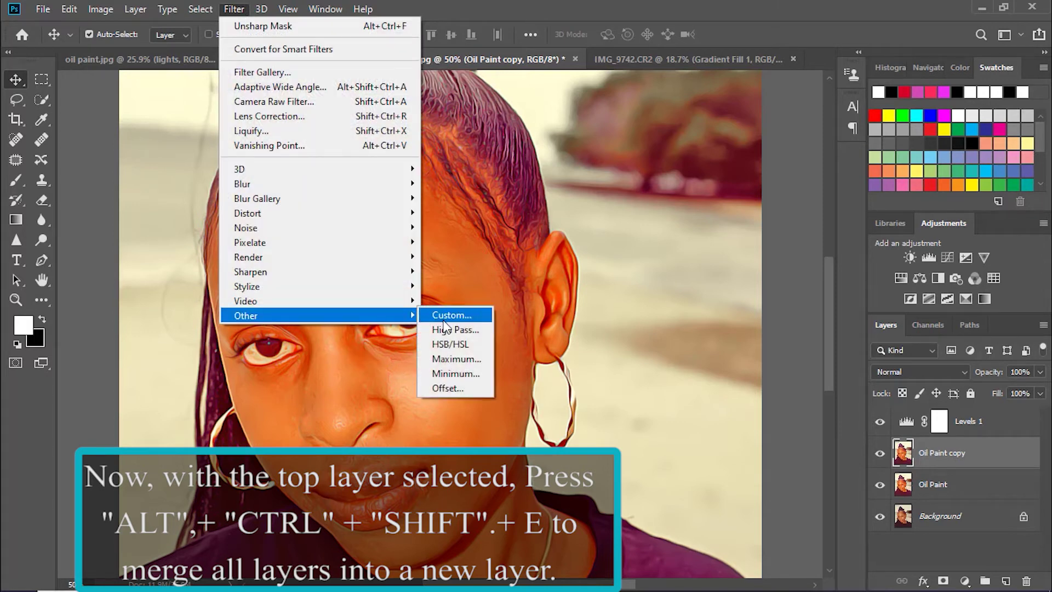
left_click(448, 331)
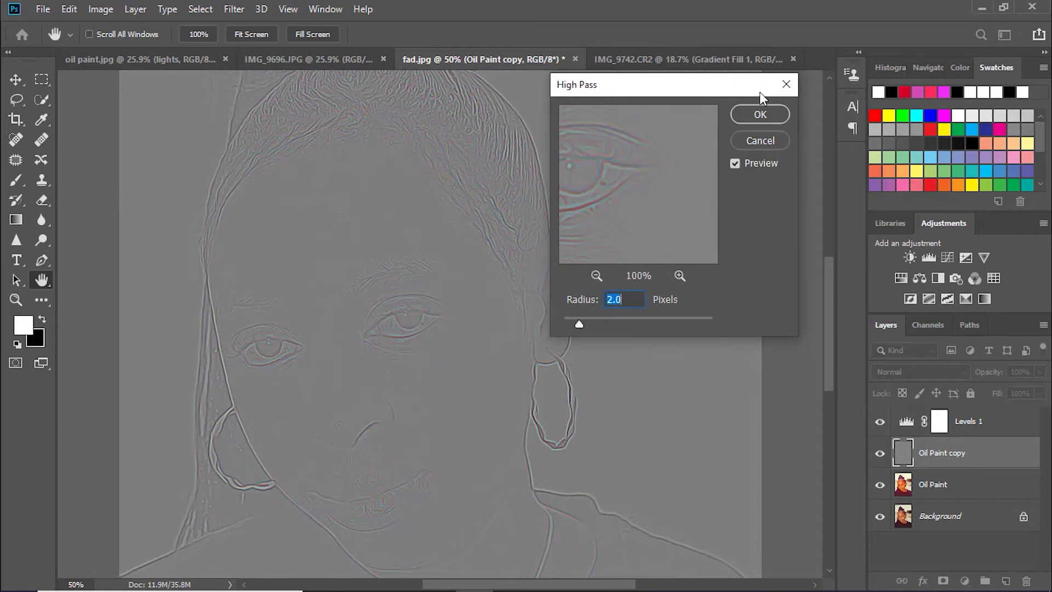
key("bracketright")
left_click(769, 117)
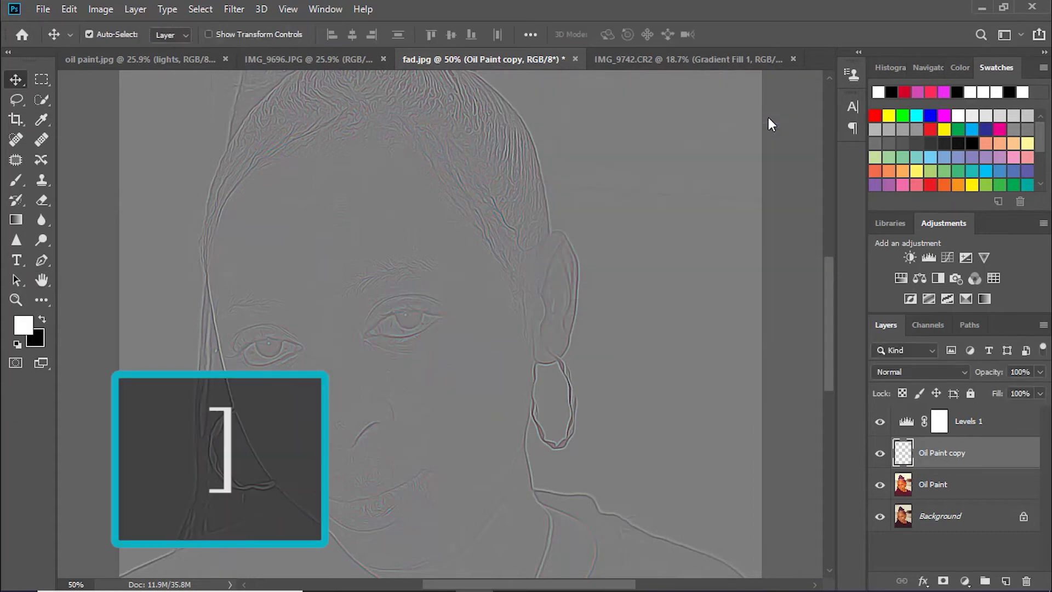
- Set the high-pass layer's blend mode to Overlay and compare the image with that layer hidden and shown
left_click(944, 367)
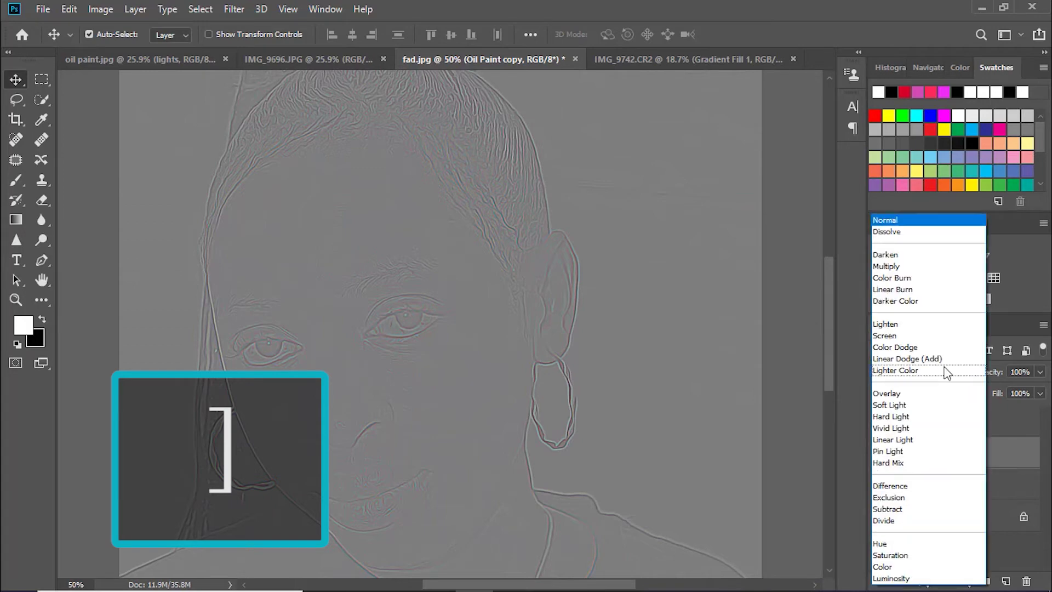
left_click(921, 393)
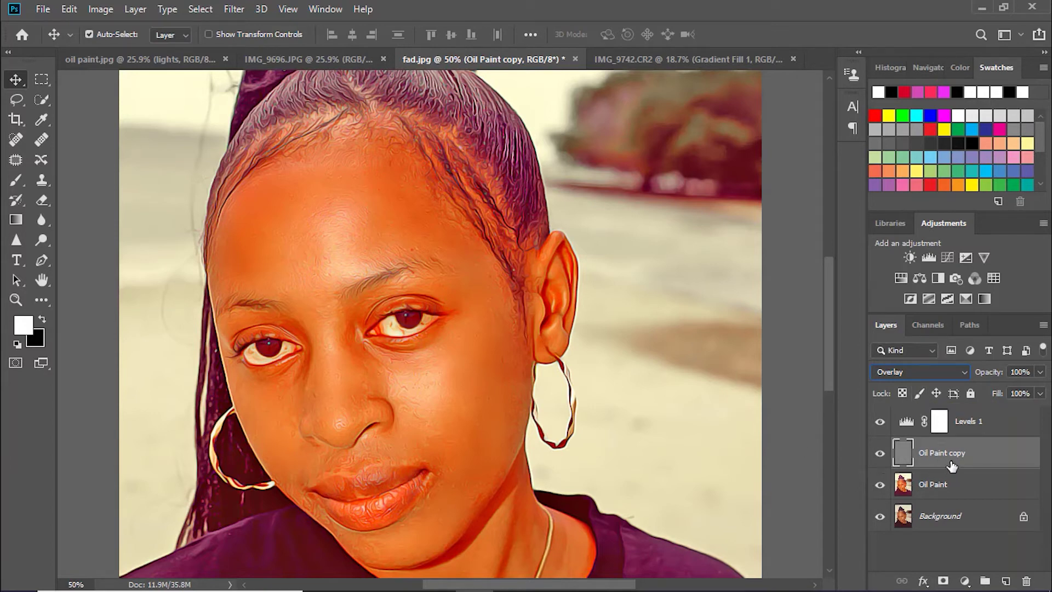
left_click(879, 455)
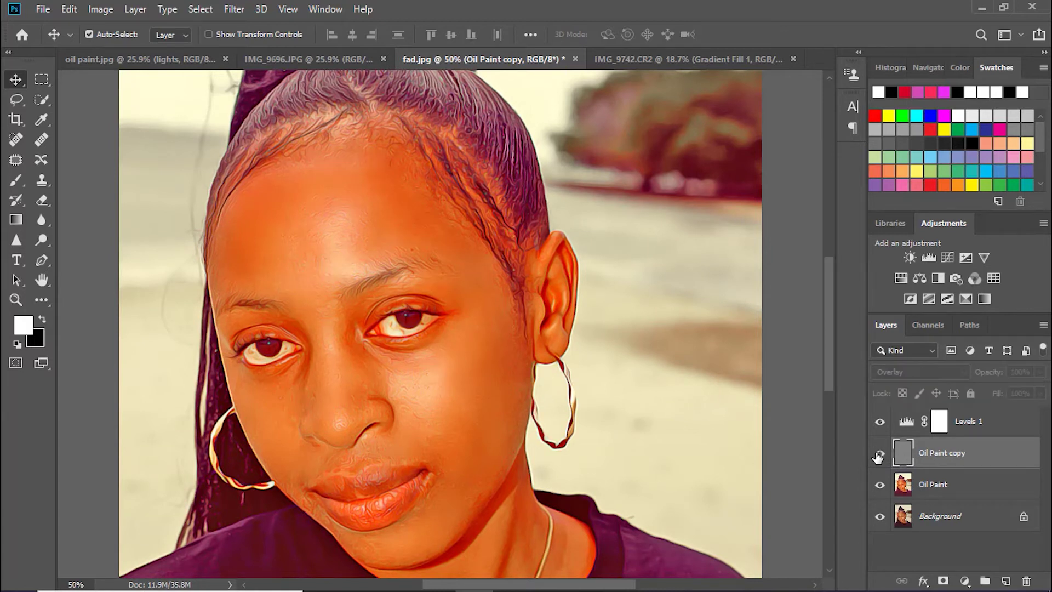
left_click(880, 455)
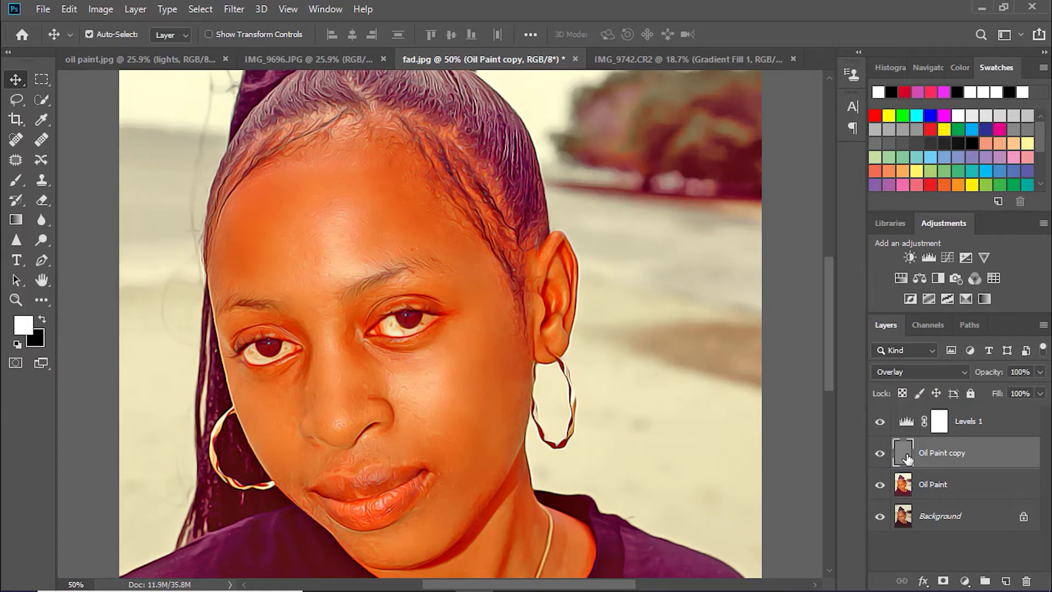
- Rename the Oil Paint copy layer to "Details"
double_click(951, 455)
type("Det")
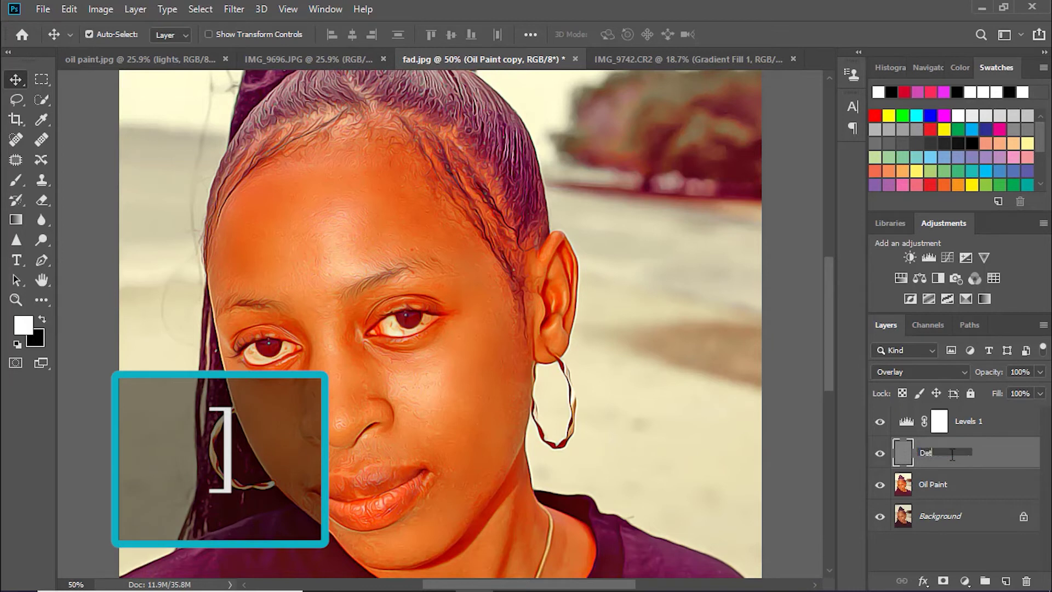
type("ails")
key("Return")
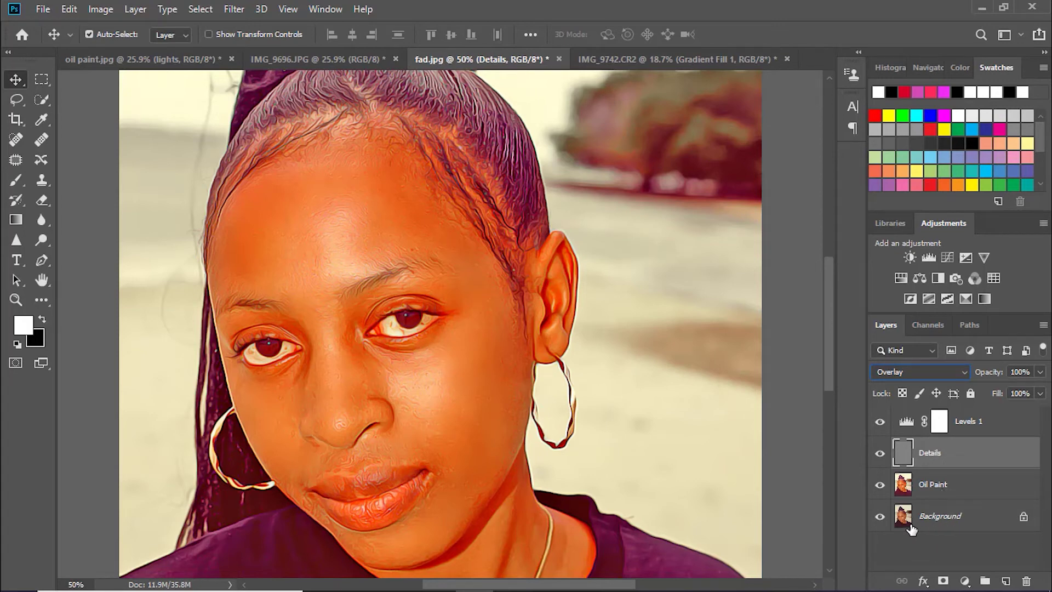
- Stamp all visible layers into a new layer above Levels 1 and name it "tone"
left_click(985, 427)
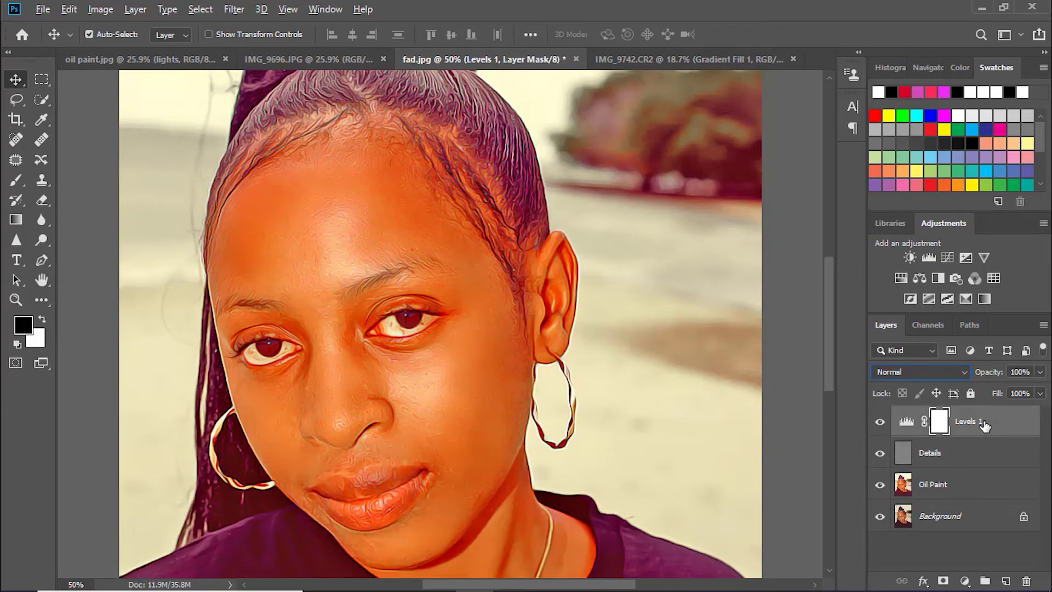
key("ctrl")
key("ctrl+shift+alt+e")
key("x")
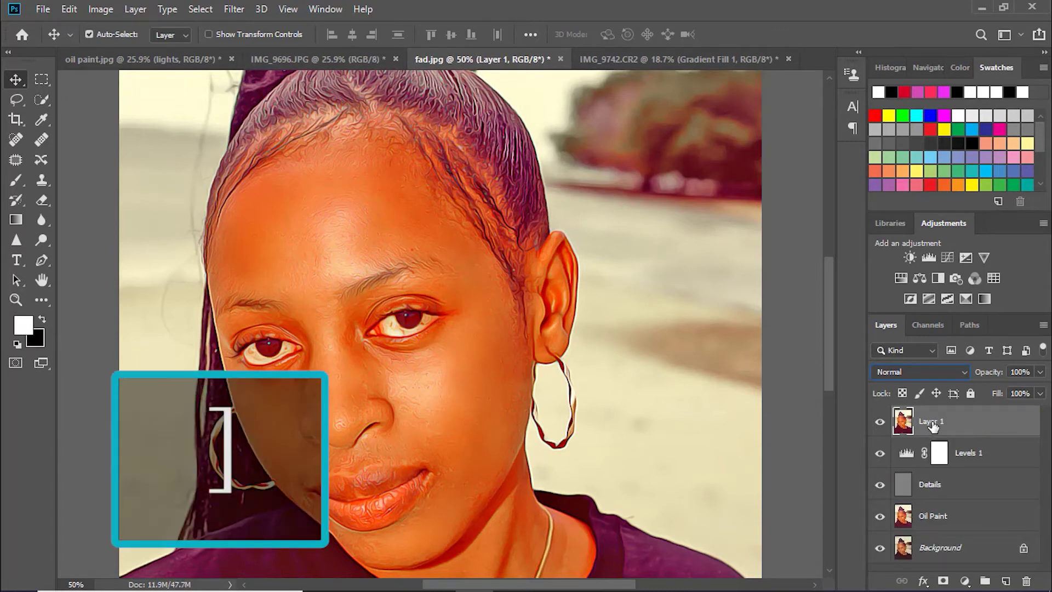
double_click(933, 426)
type("d")
type("one")
key("Return")
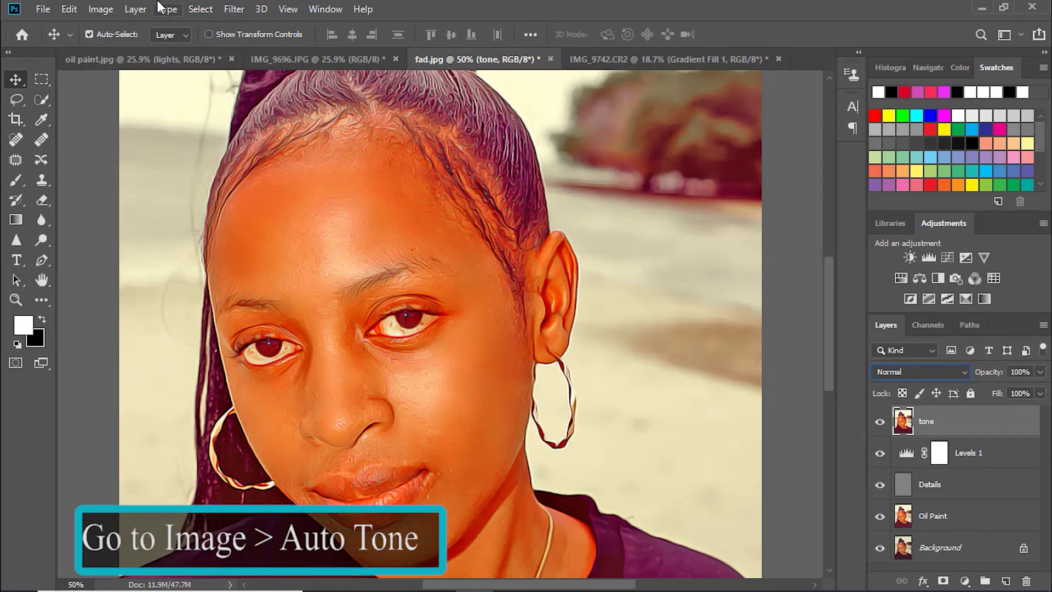
- Apply Auto Tone to the tone layer and lower its opacity to 98%
left_click(100, 9)
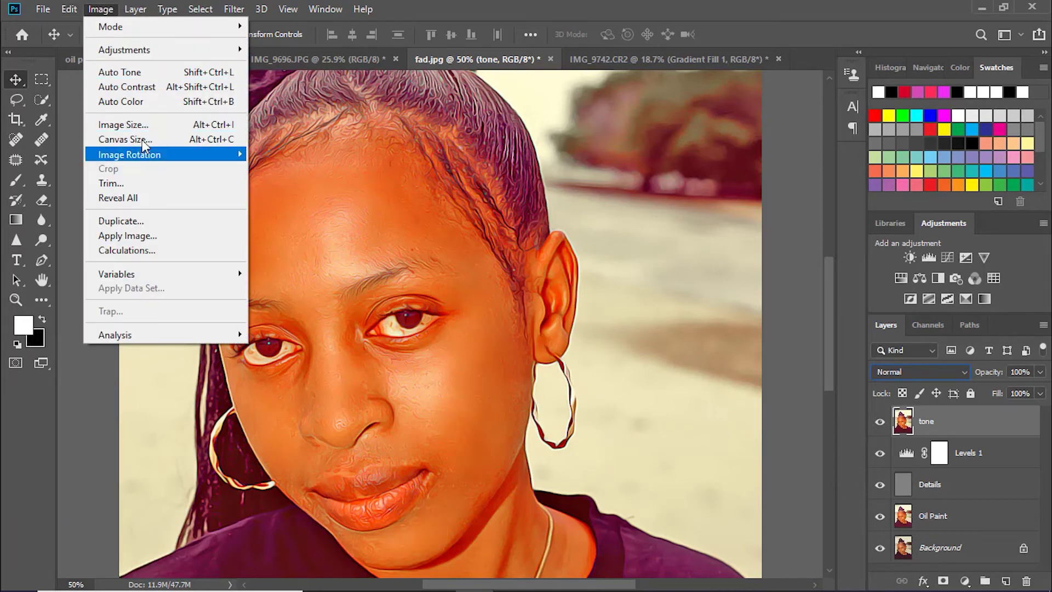
left_click(148, 73)
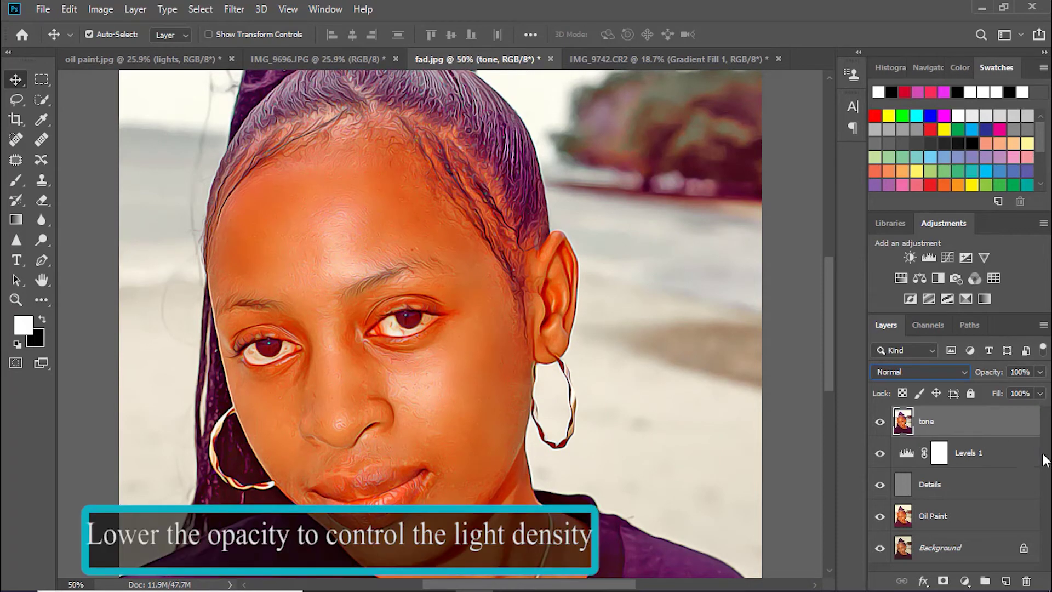
left_click(1040, 371)
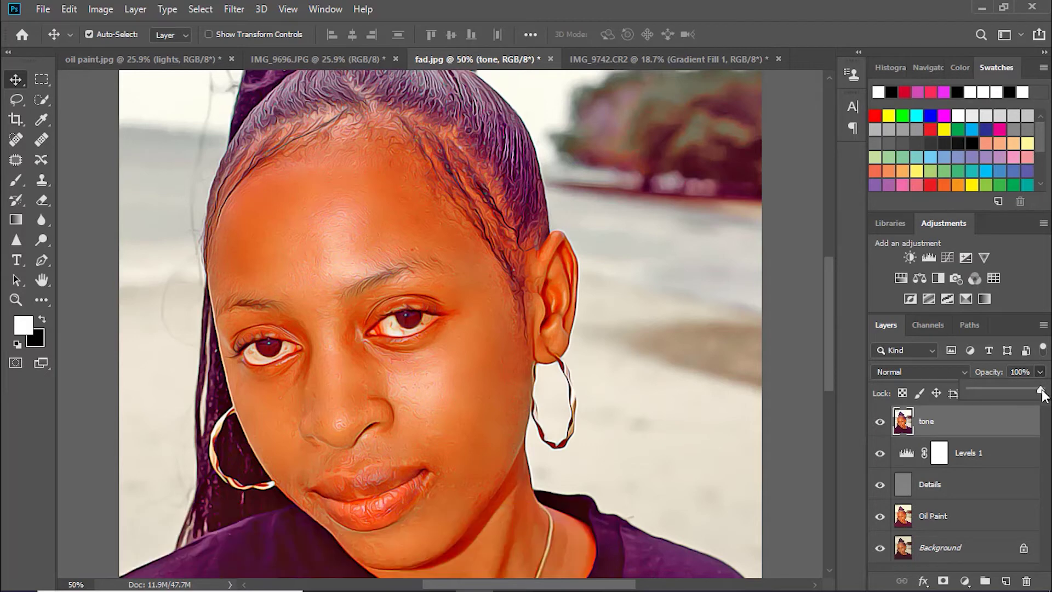
left_click_drag(1042, 390, 1039, 390)
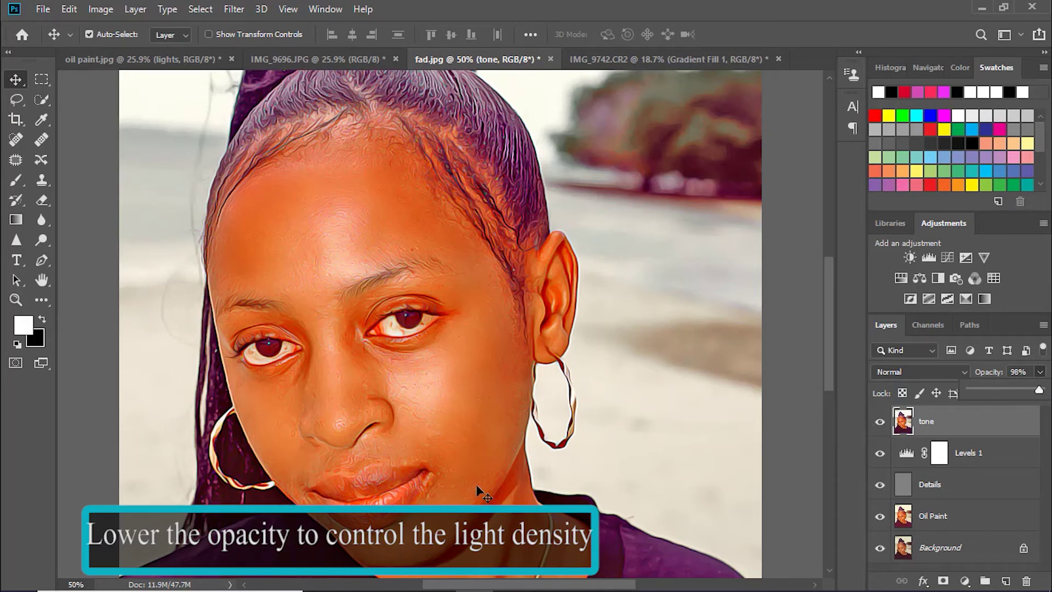
- Show only the Background layer to compare the original portrait with the oil-paint result
mouse_move(598, 591)
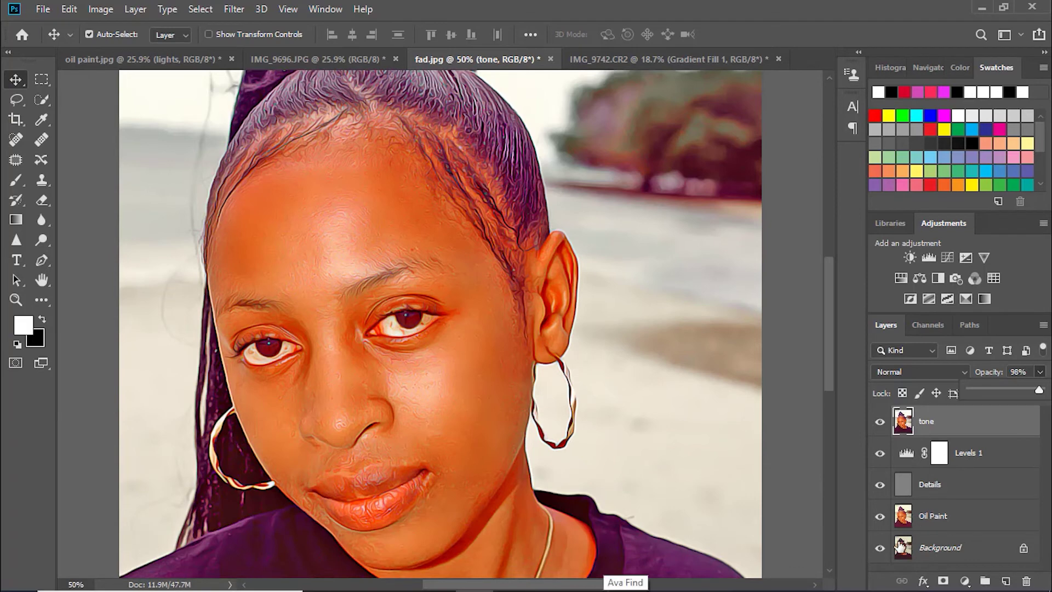
key("alt")
left_click(881, 549, "alt")
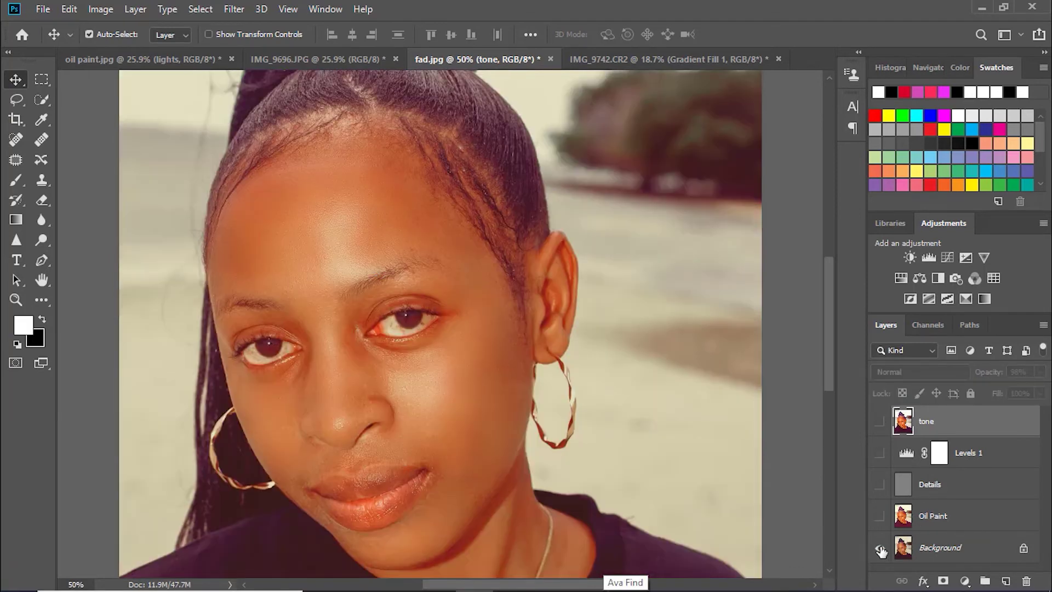
- Restore all layers' visibility and toggle the Background-only view once more to compare the original portrait with the oil-paint version
left_click(881, 548, "alt")
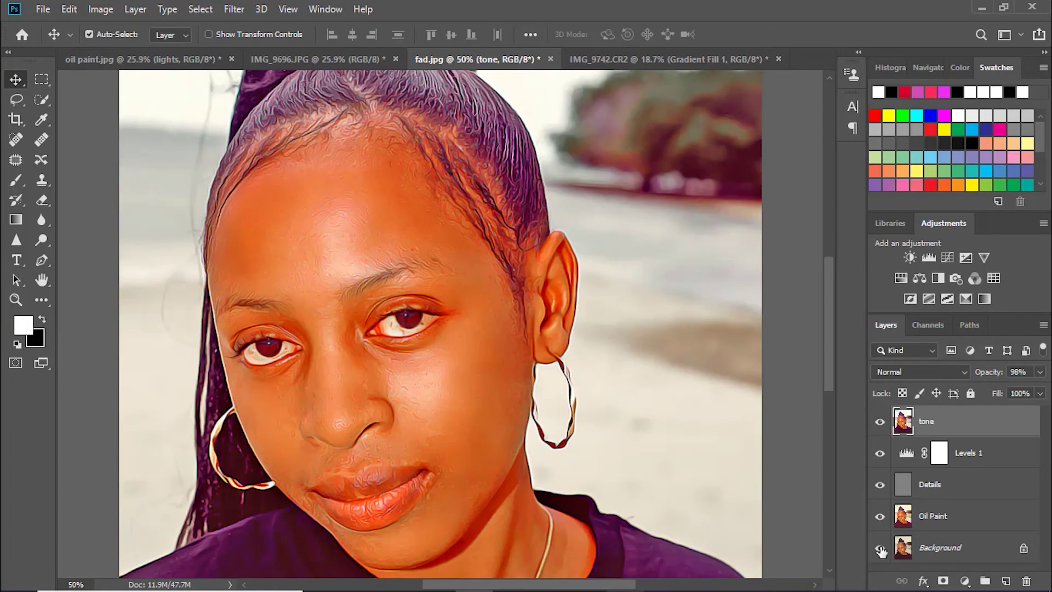
left_click(882, 548, "alt")
left_click(881, 548, "alt")
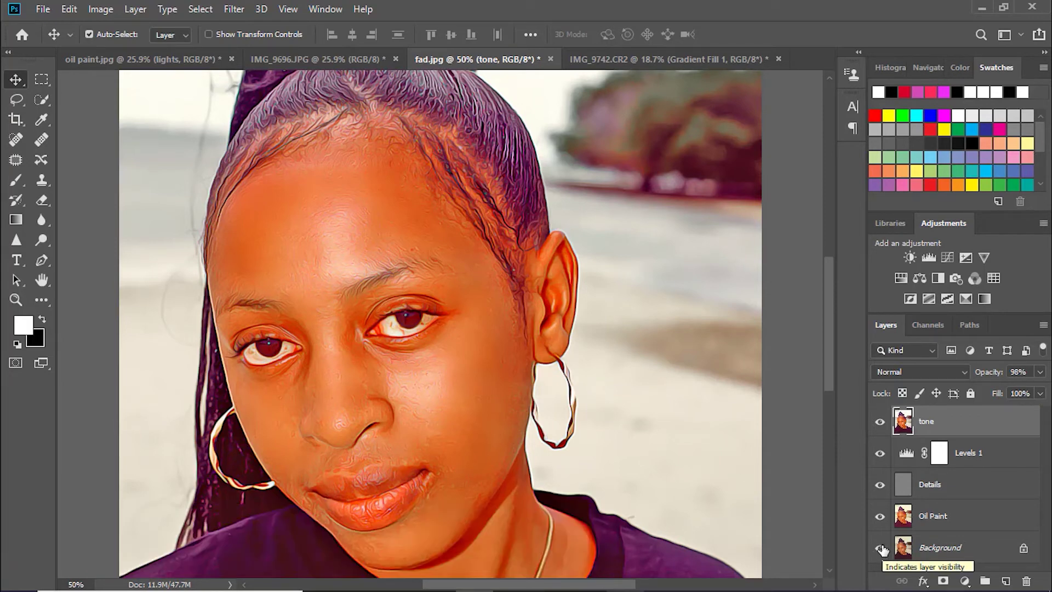
- Add a new empty layer above the tone layer and name it "Lights"
left_click(1006, 582)
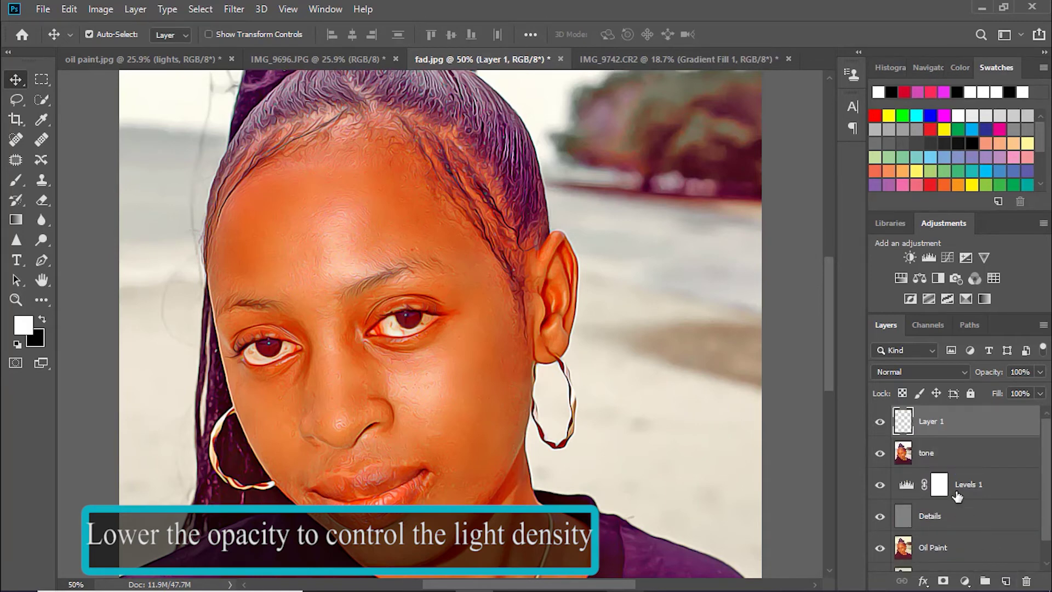
double_click(932, 422)
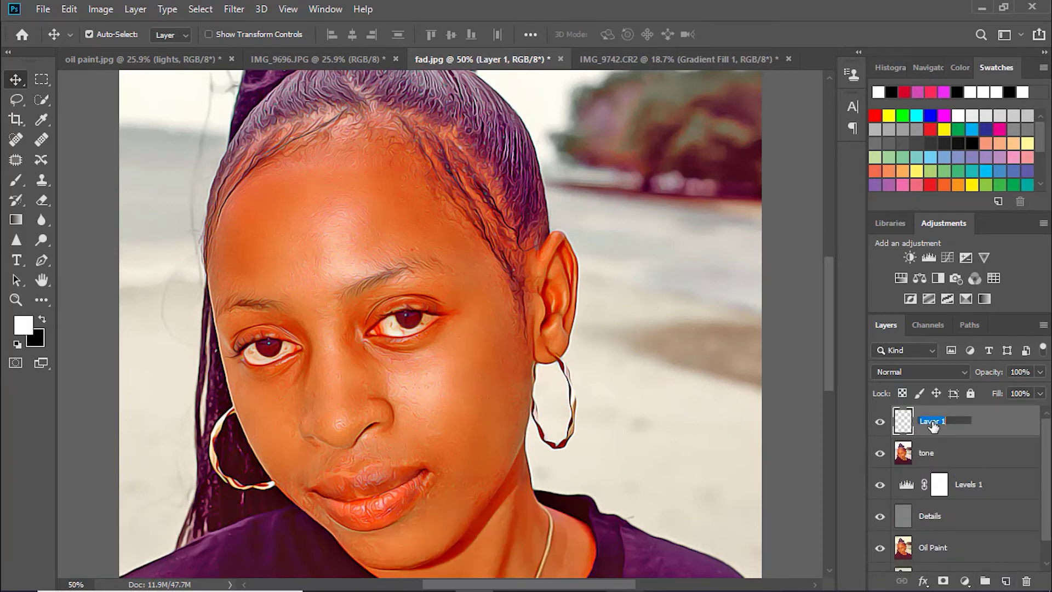
type("Lig")
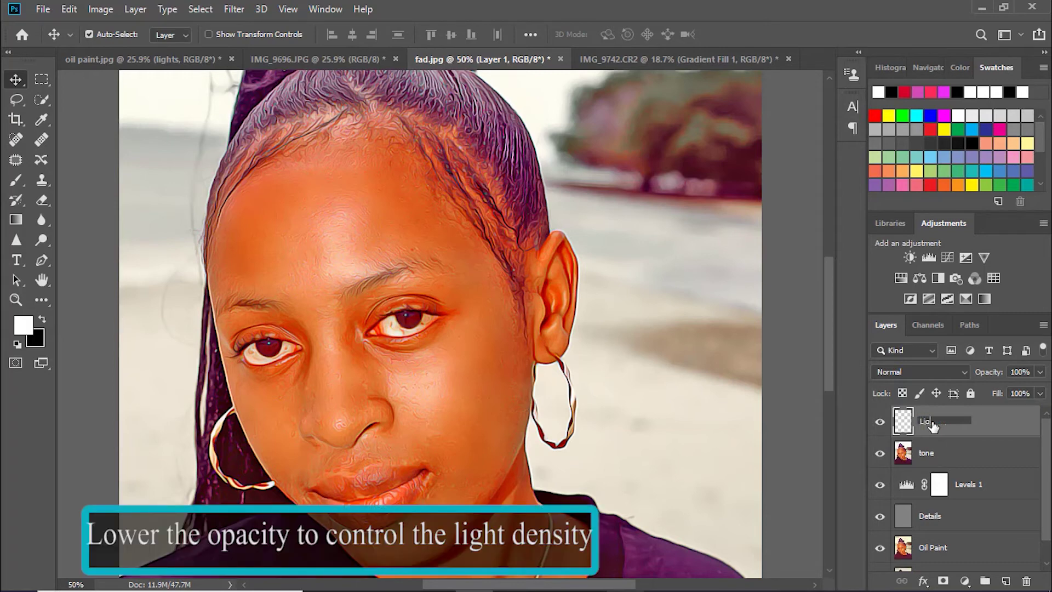
type("hts")
key("Return")
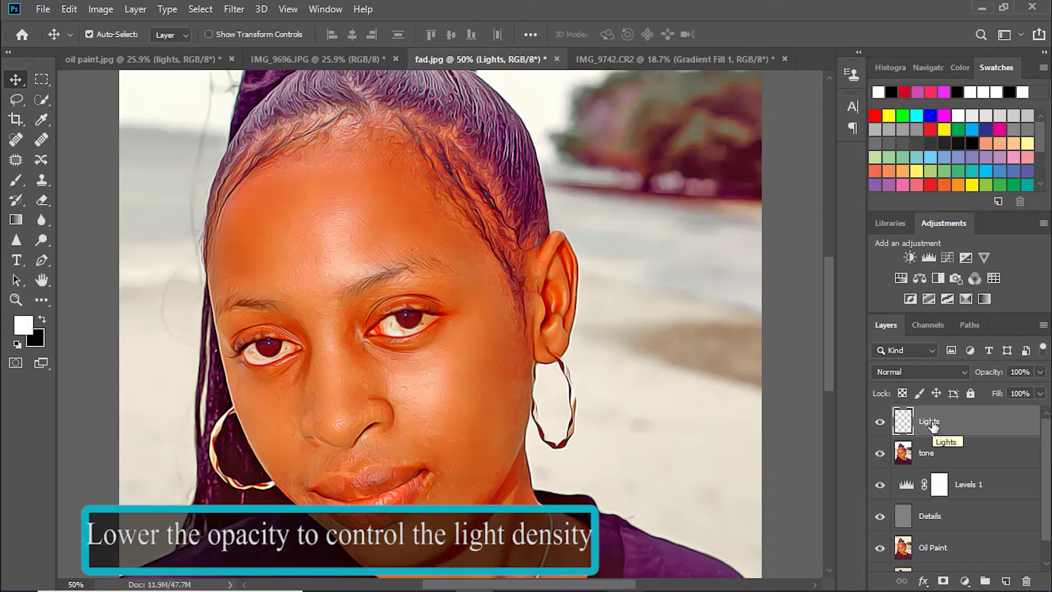
- Choose the Brush tool and set the foreground color to pink f258af
left_click(17, 180)
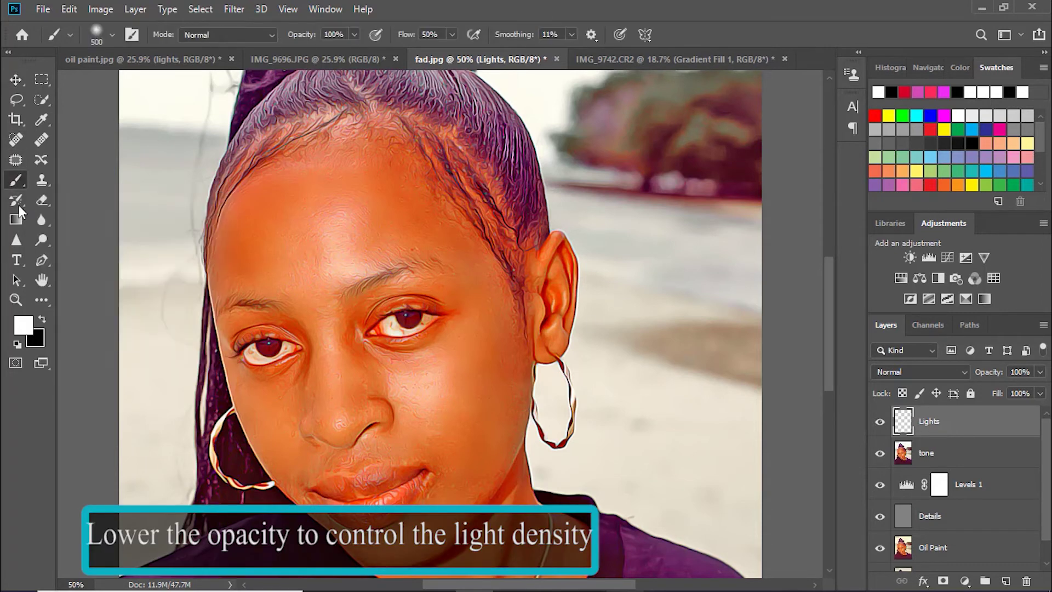
left_click(23, 326)
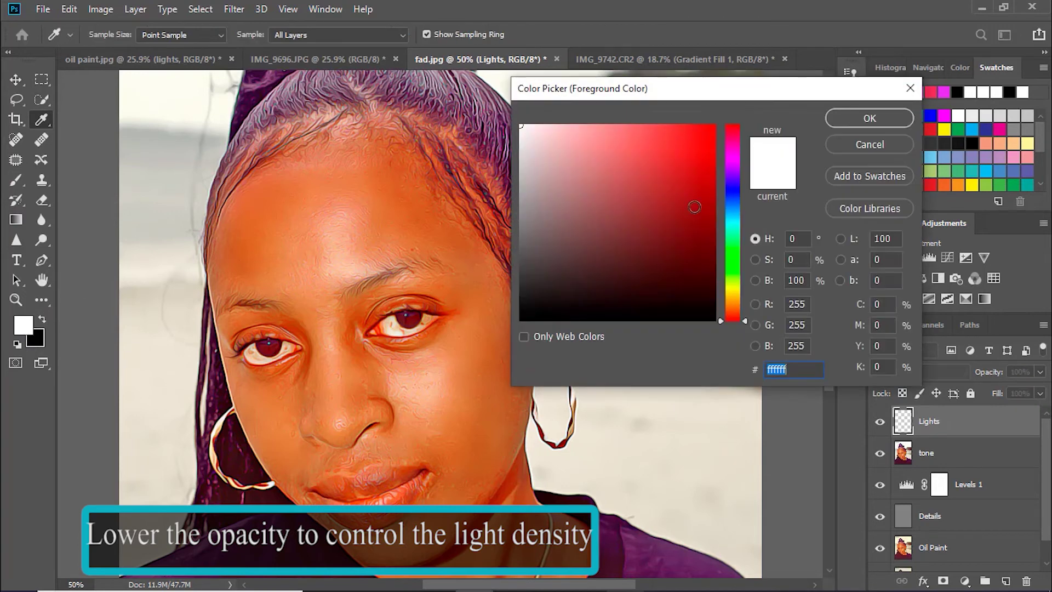
left_click(709, 173)
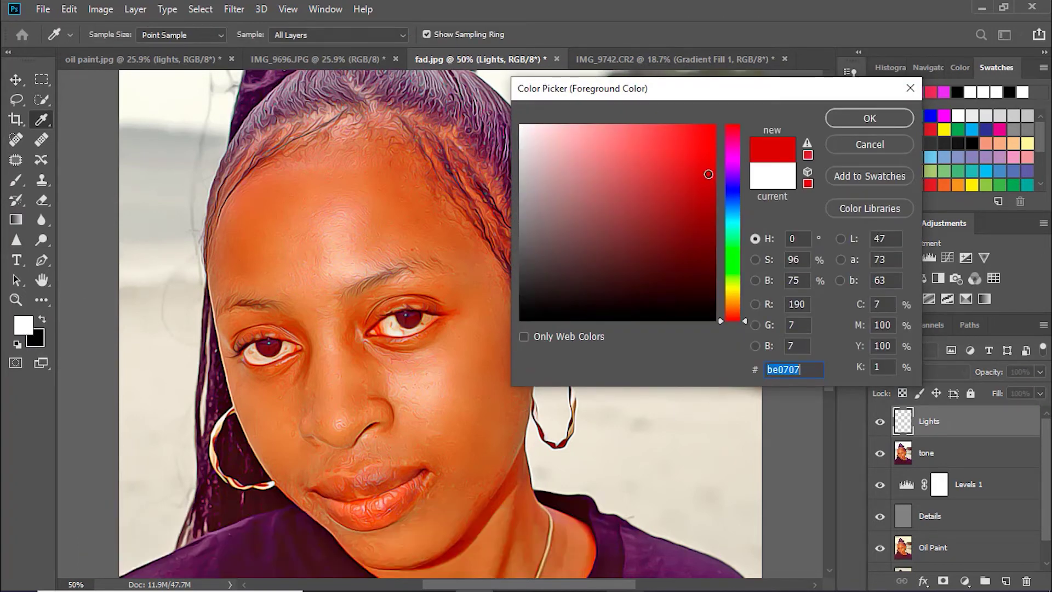
left_click_drag(709, 174, 644, 135)
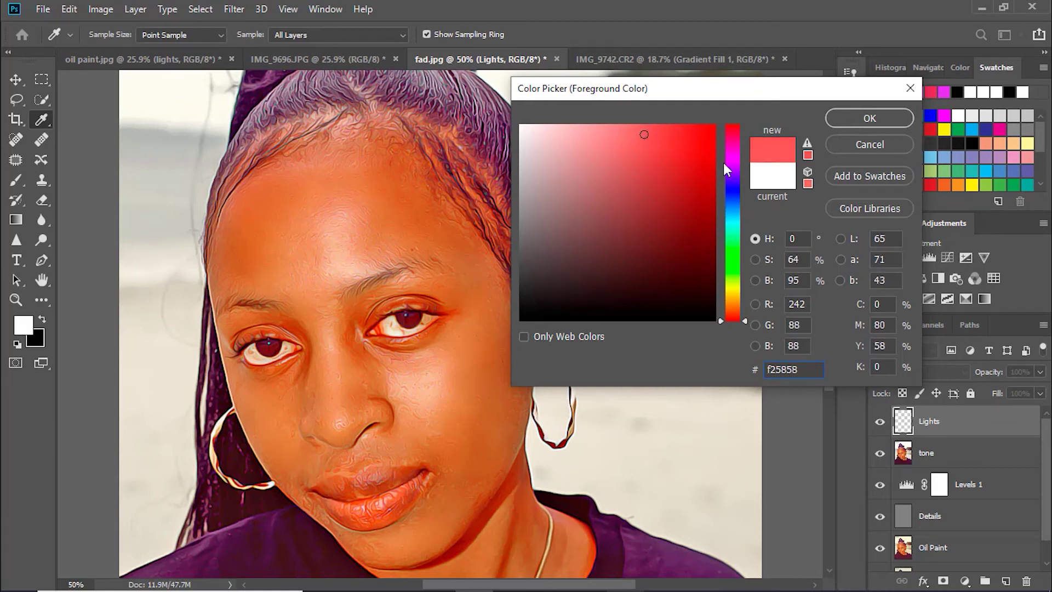
left_click(735, 143)
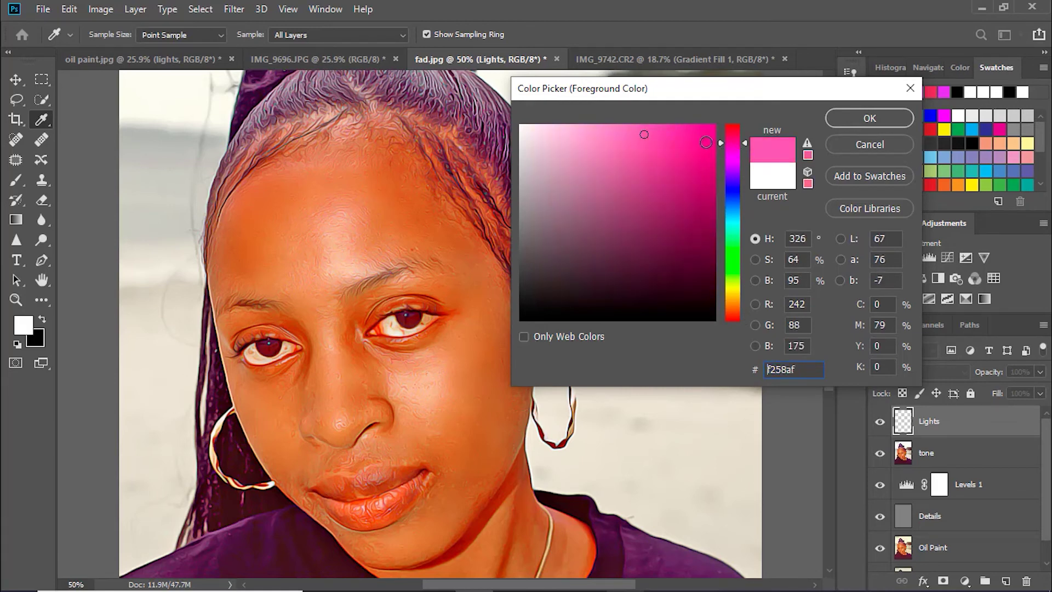
key("b")
left_click(869, 119)
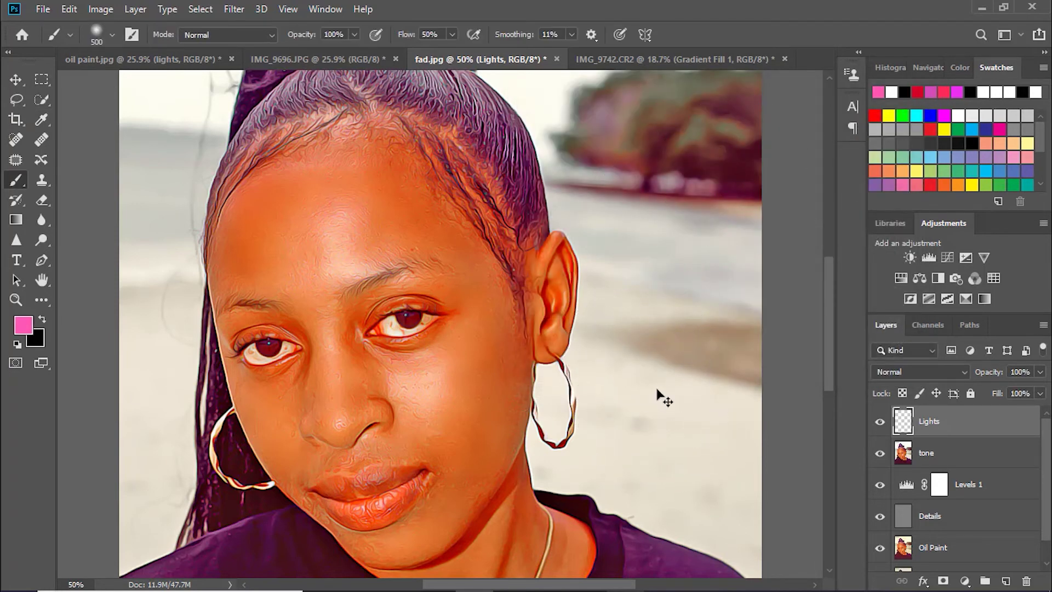
- Enlarge the soft brush to 2400 px and paint pink light onto the portrait's right edge on the Lights layer
key("ctrl+minus")
key("ctrl+minus")
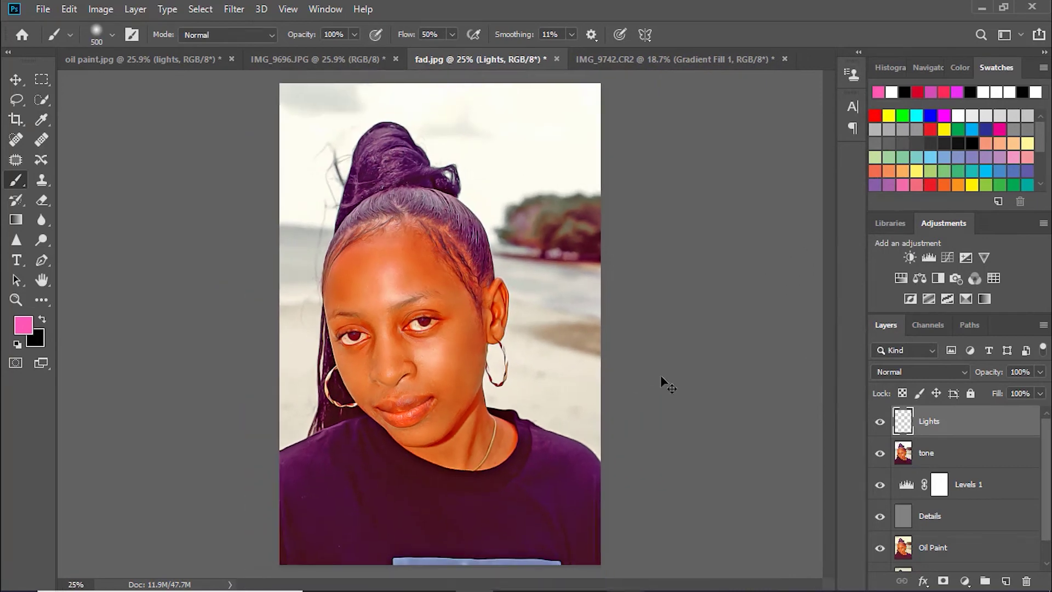
key("ctrl+plus")
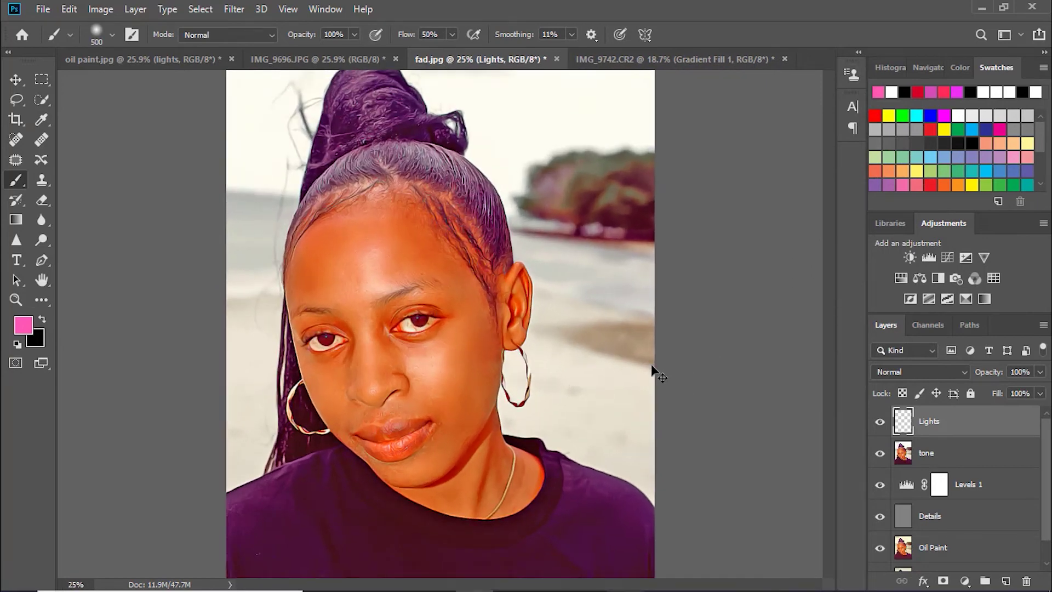
key("ctrl+minus")
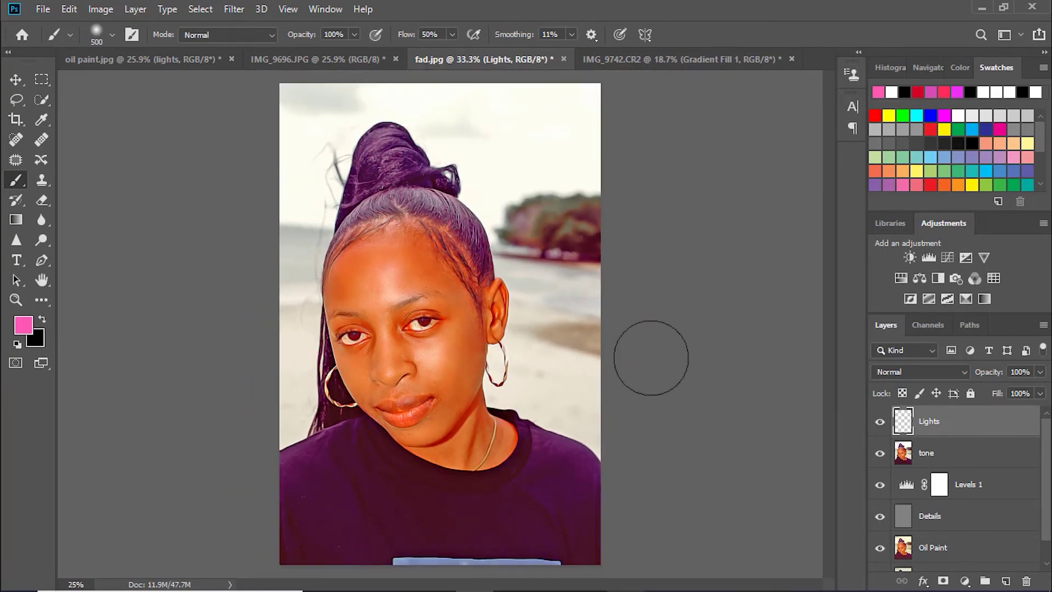
key("bracketright")
key("bracketright")
key("bracketright")
key("bracketright")
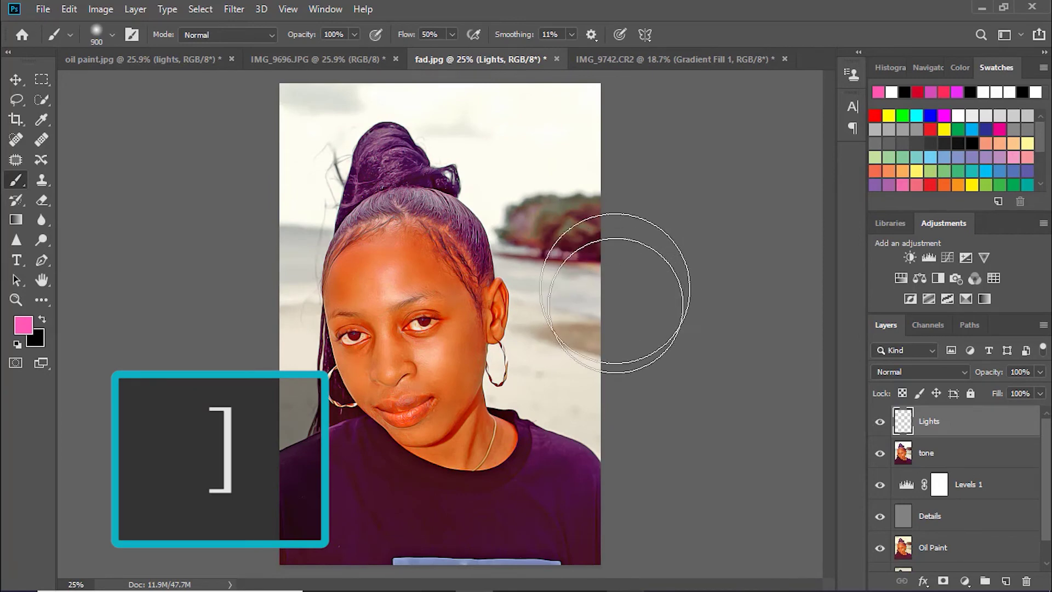
key("bracketright")
key("bracketright")
key("bracketright")
key("bracketright")
key("bracketright")
key("bracketright")
key("bracketright")
key("bracketright")
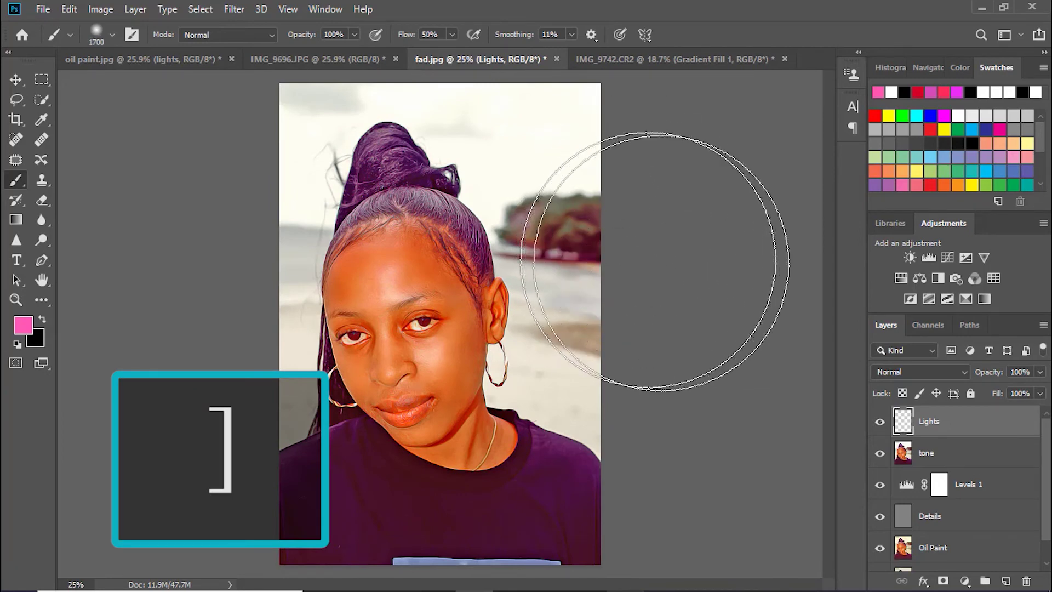
key("bracketright")
key("bracketright")
key("bracketright")
key("bracketright")
key("bracketright")
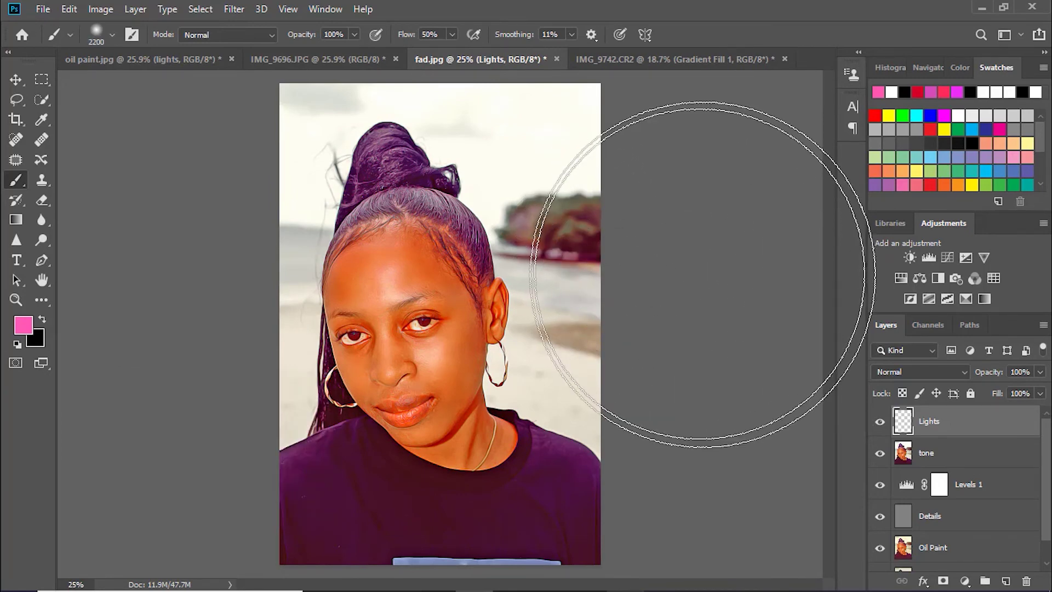
key("bracketright")
key("bracketright")
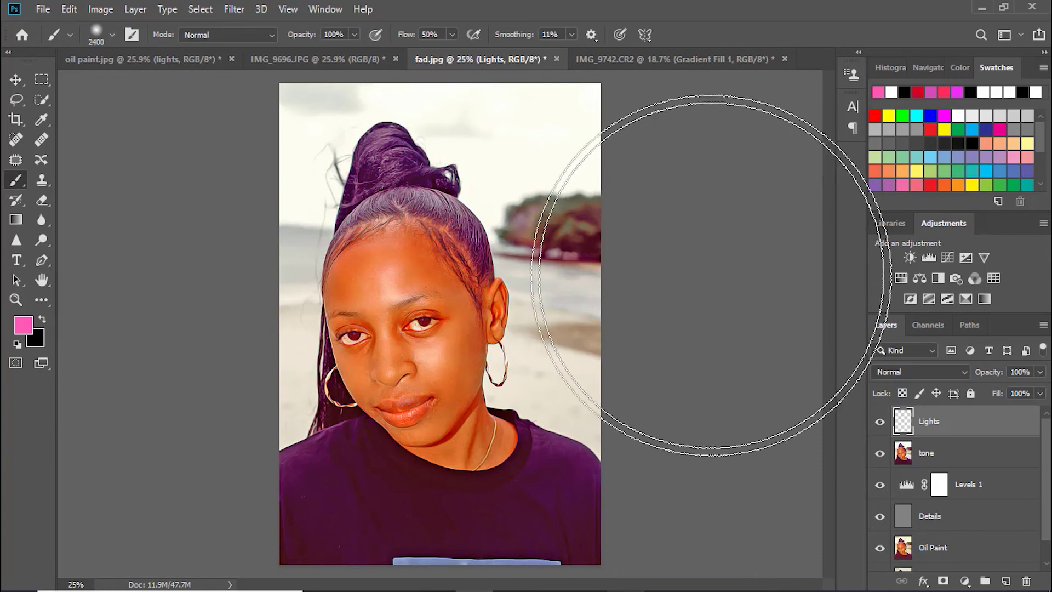
left_click(710, 275)
left_click(710, 276)
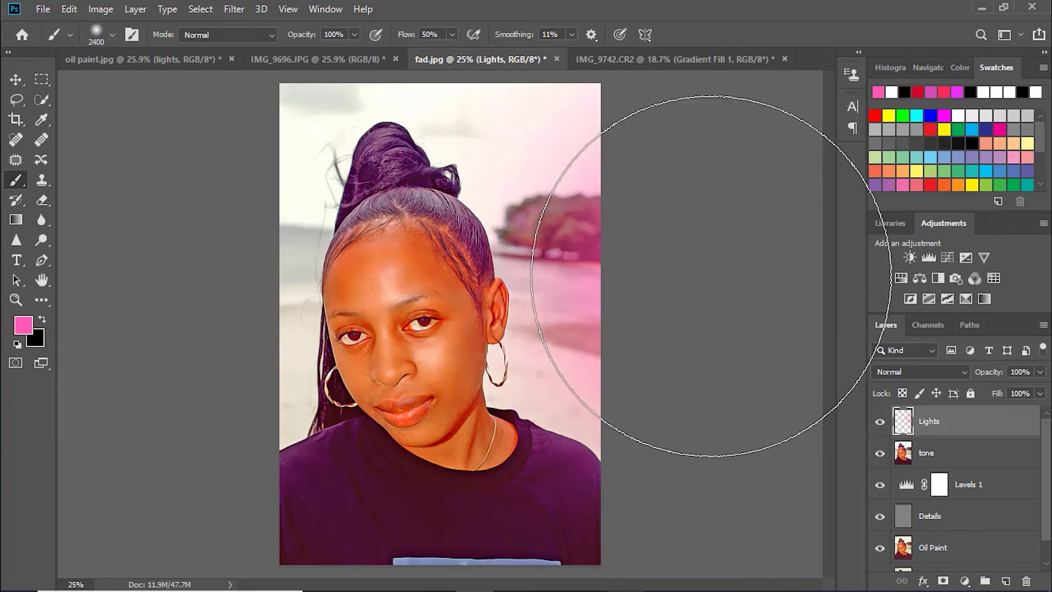
left_click(711, 275)
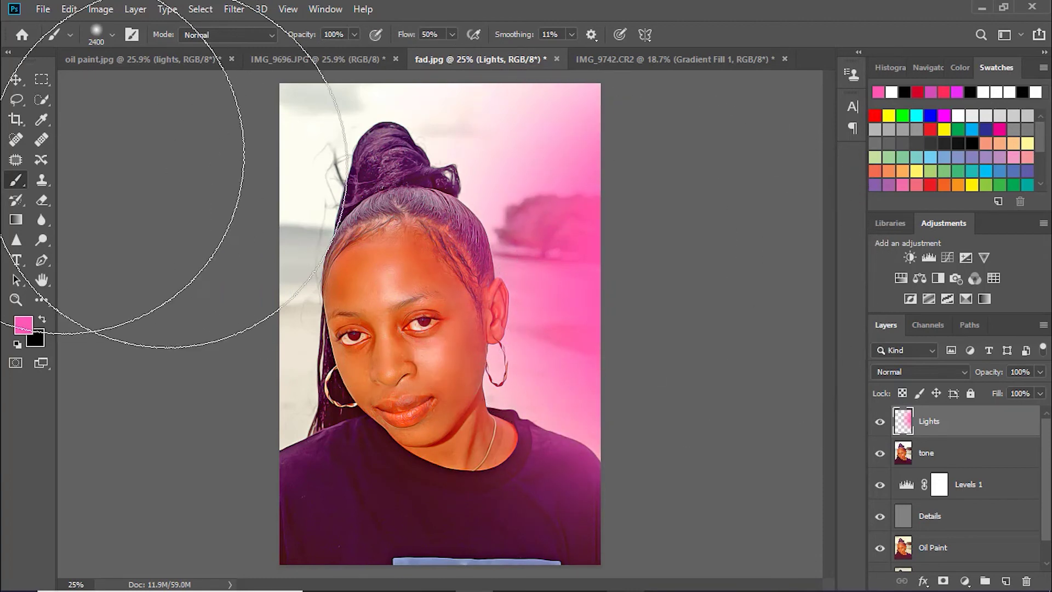
- Change the foreground color to a bright pinkish red with a hue of 350°
left_click(23, 325)
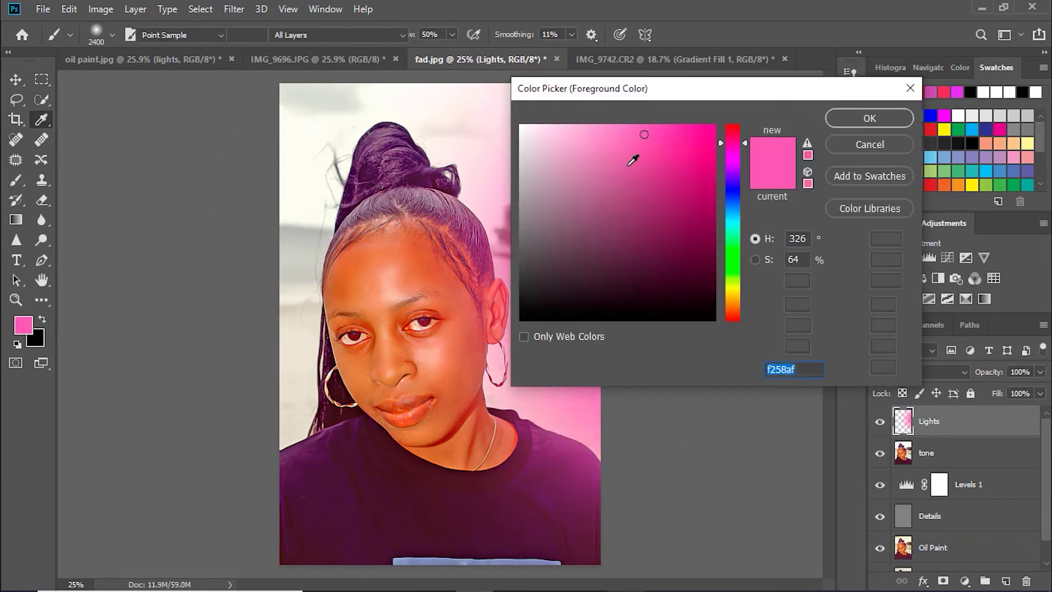
left_click(733, 130)
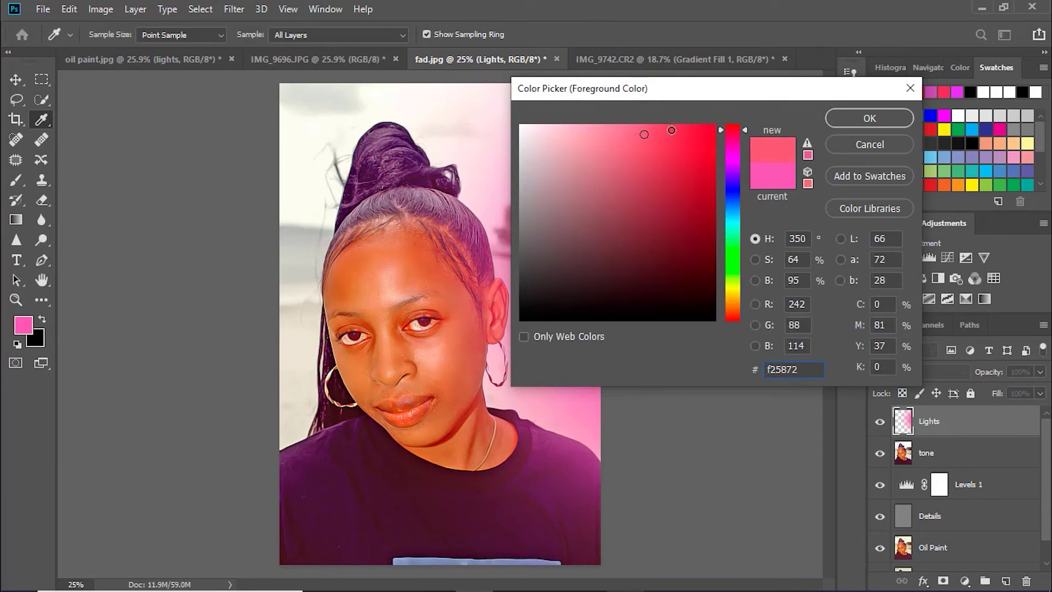
left_click(677, 129)
mouse_move(676, 129)
left_mouse_down()
mouse_move(690, 178)
mouse_move(686, 137)
mouse_move(666, 126)
left_mouse_up()
left_click(869, 121)
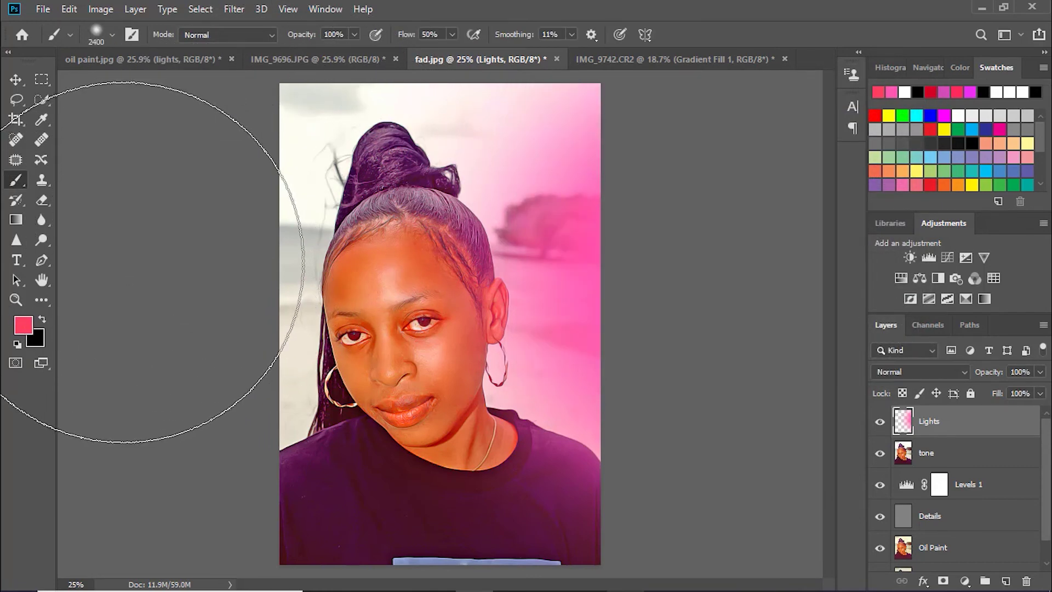
- Paint pinkish-red light over the portrait's left edge on the Lights layer with the 2400 px soft brush
left_click(123, 263)
left_click(124, 263)
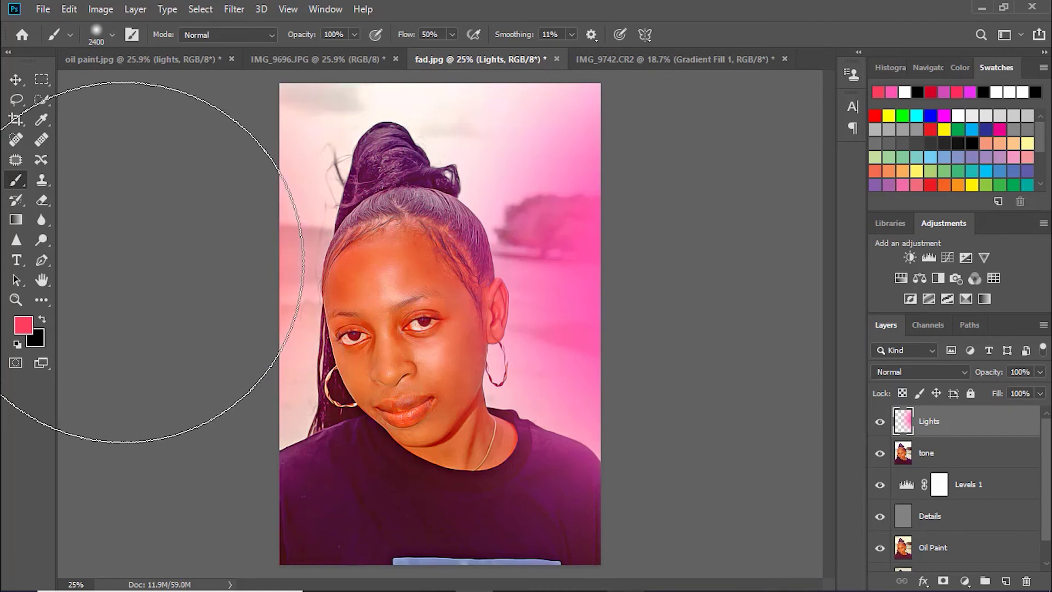
left_click(124, 263)
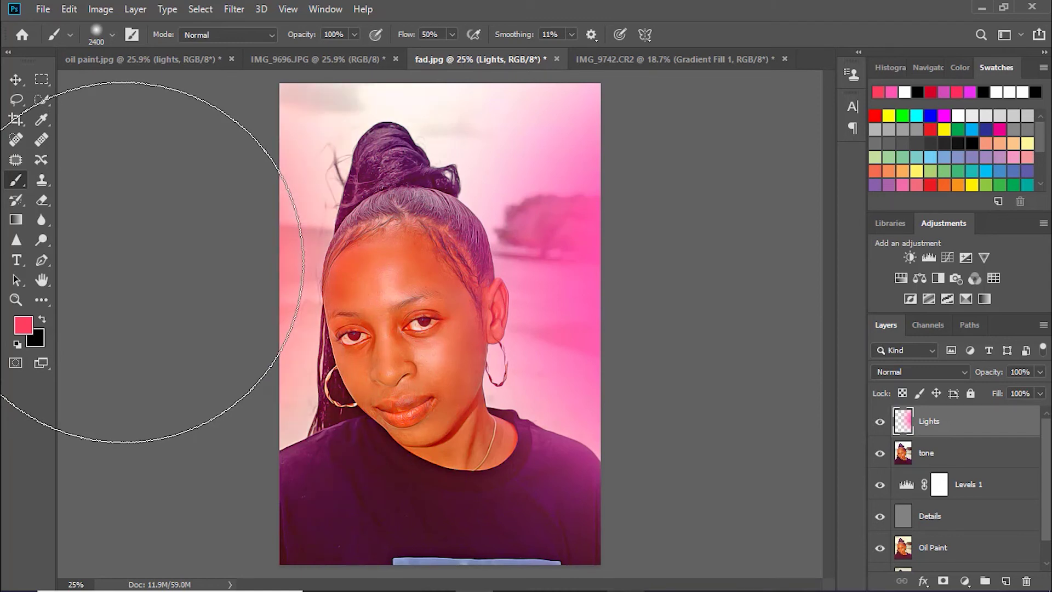
left_click(123, 263)
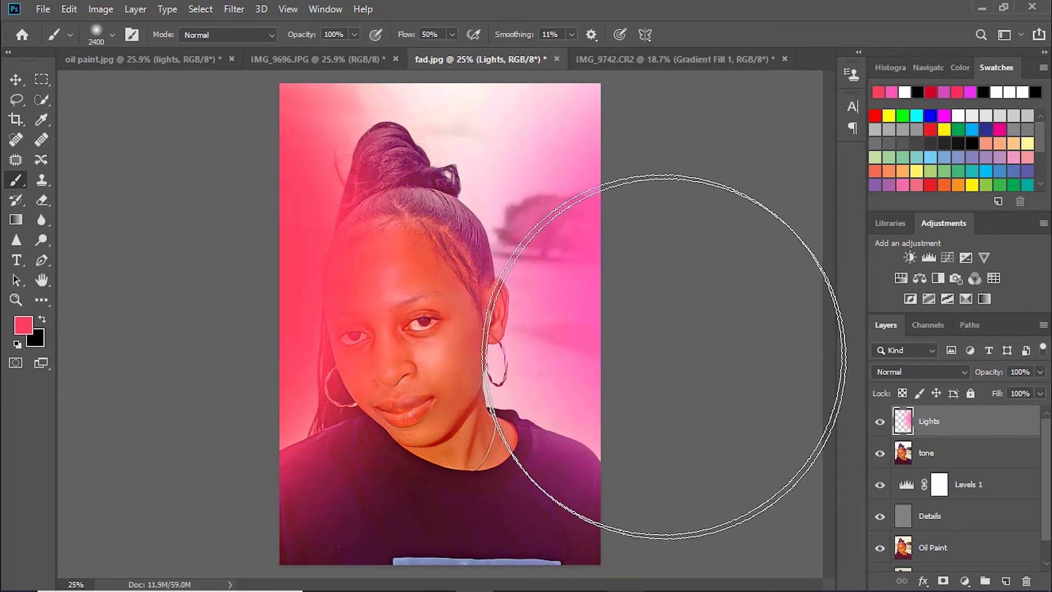
left_click(660, 349, "ctrl")
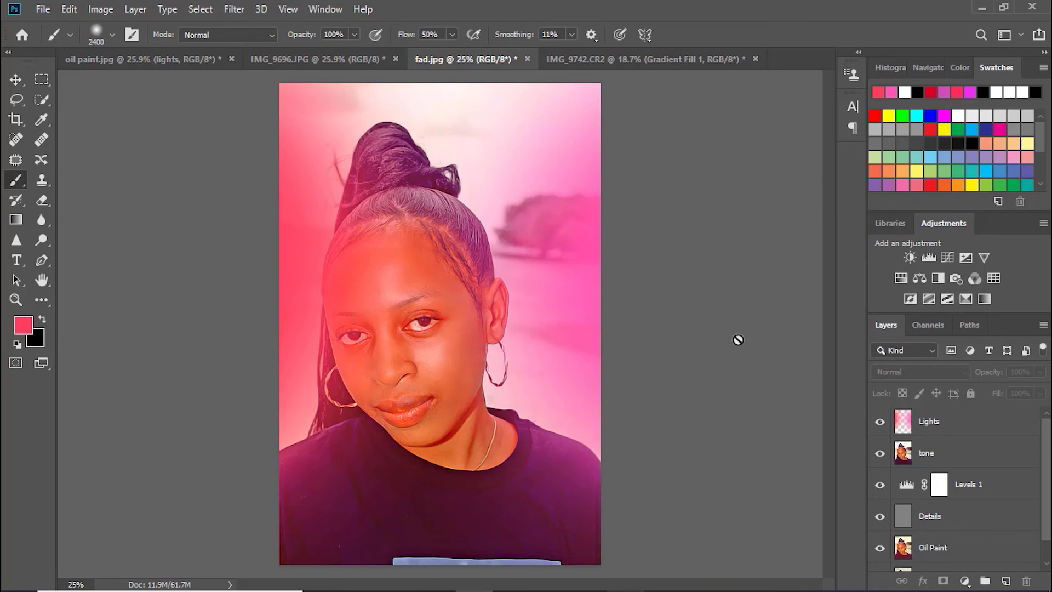
- Set the Lights layer's blend mode to Soft Light
left_click(926, 429)
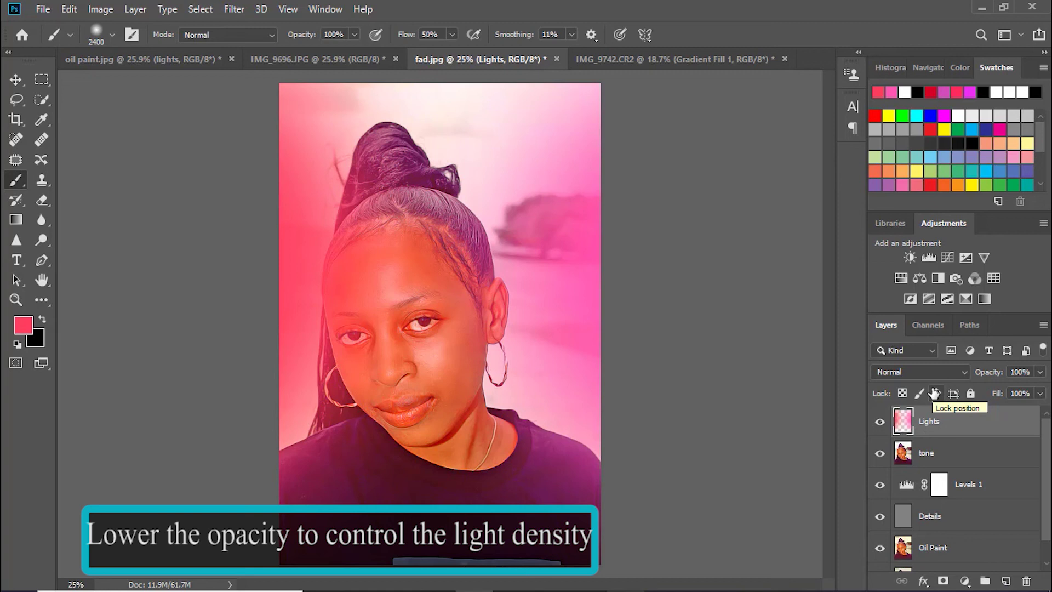
left_click(942, 371)
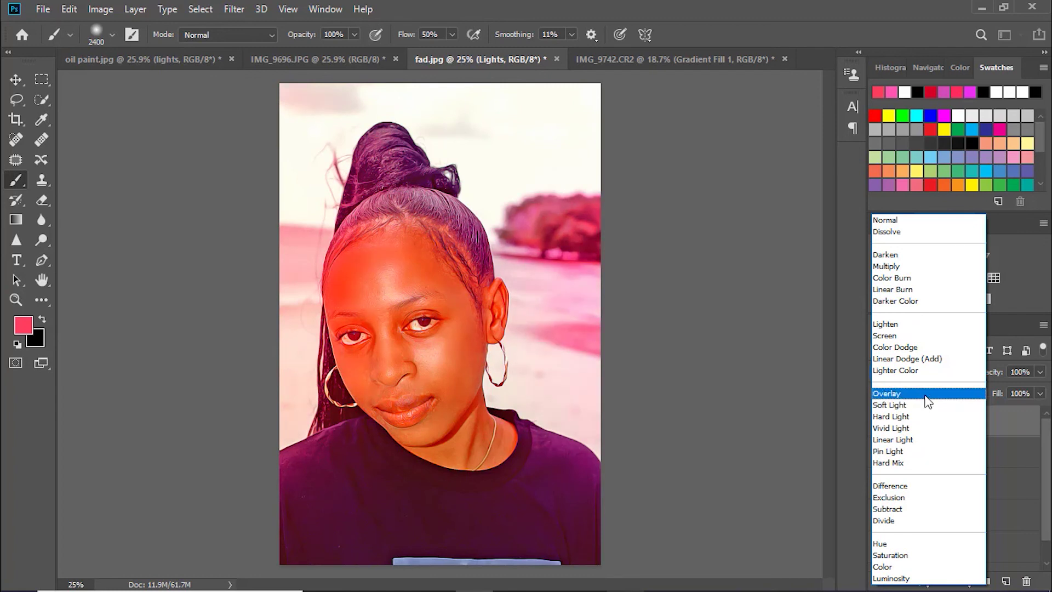
left_click(926, 411)
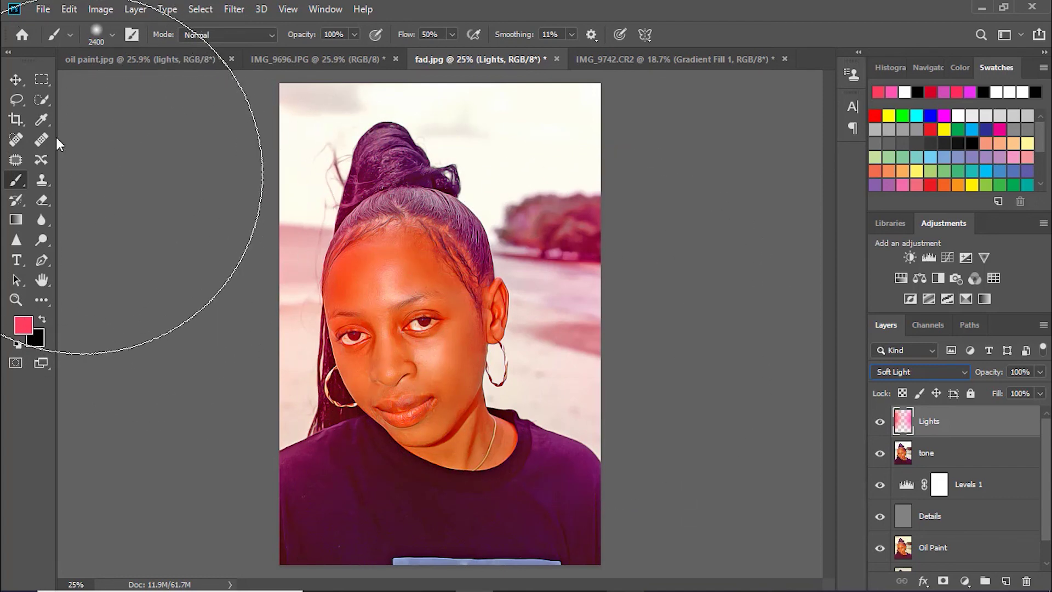
- Switch to the Move tool and toggle the Lights layer's visibility to compare the portrait with and without the colored light
left_click(15, 81)
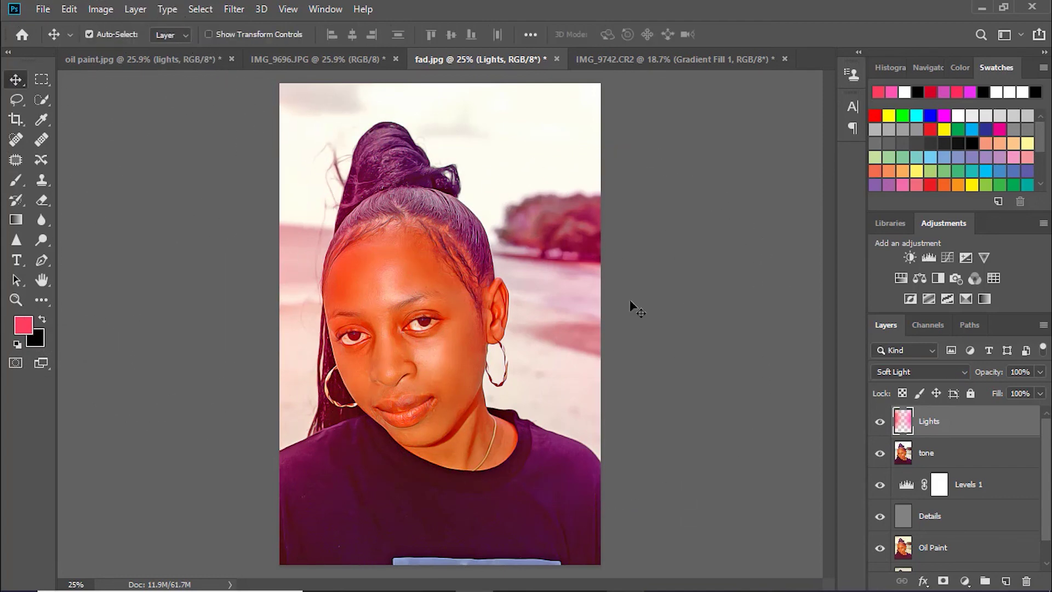
left_click(881, 422)
left_click(880, 422)
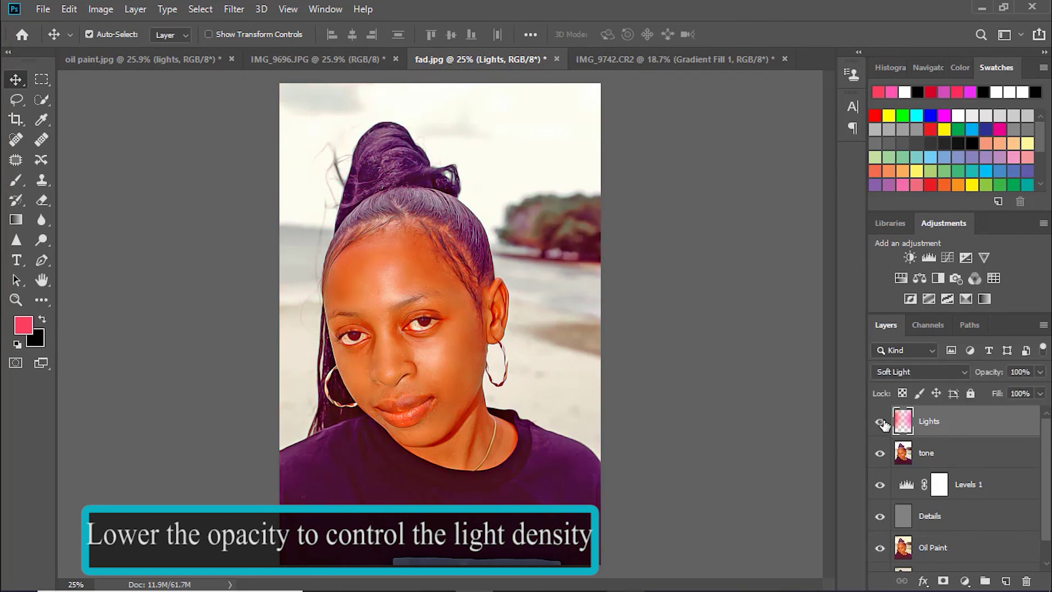
left_click(881, 422)
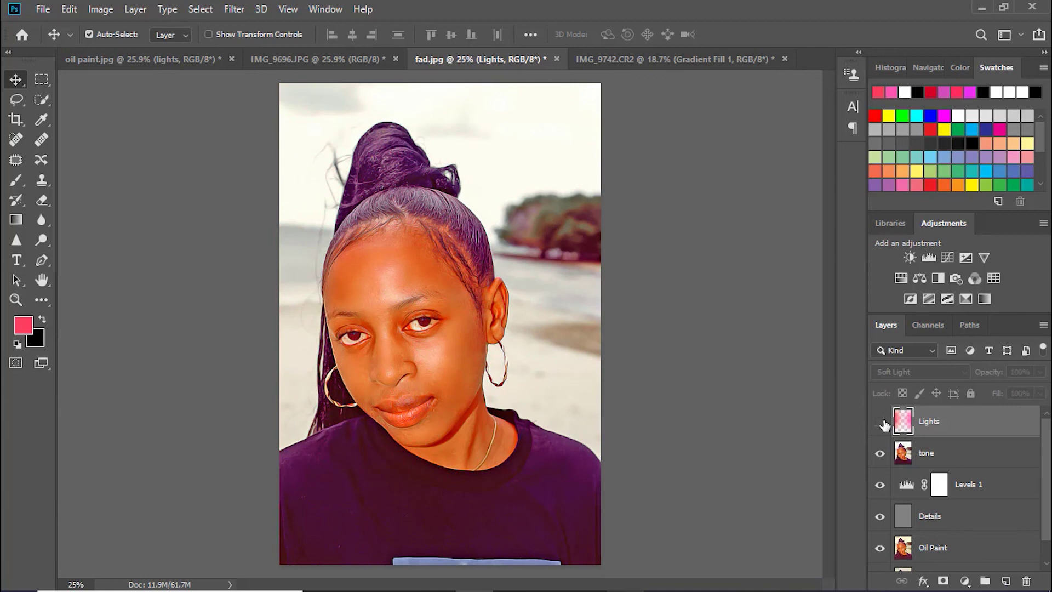
left_click(881, 422)
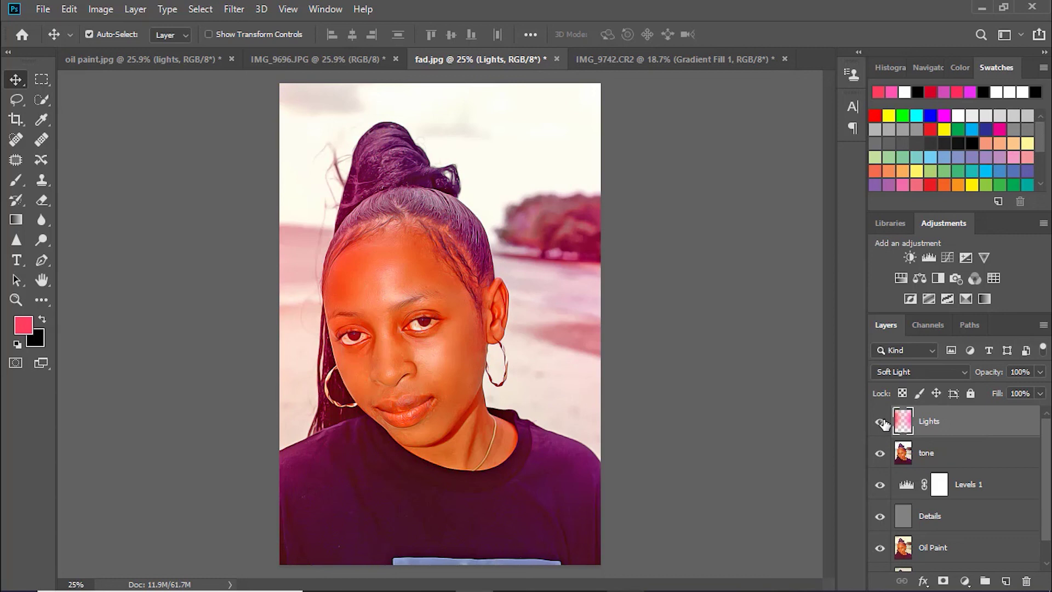
- Lower the Lights layer's opacity to 70% to soften the colored light
left_click(1039, 373)
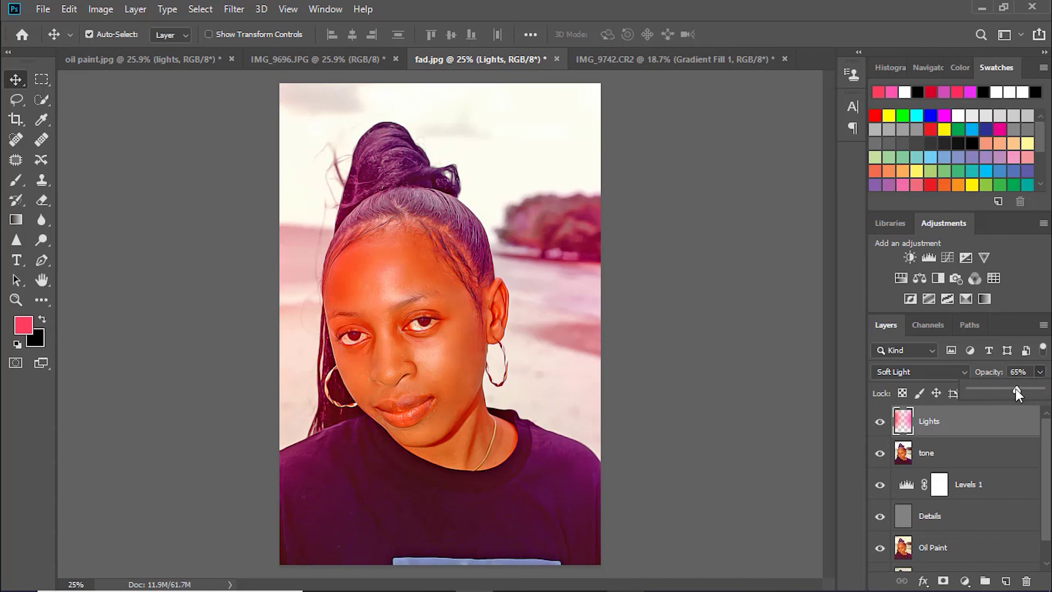
left_click_drag(991, 392, 935, 406)
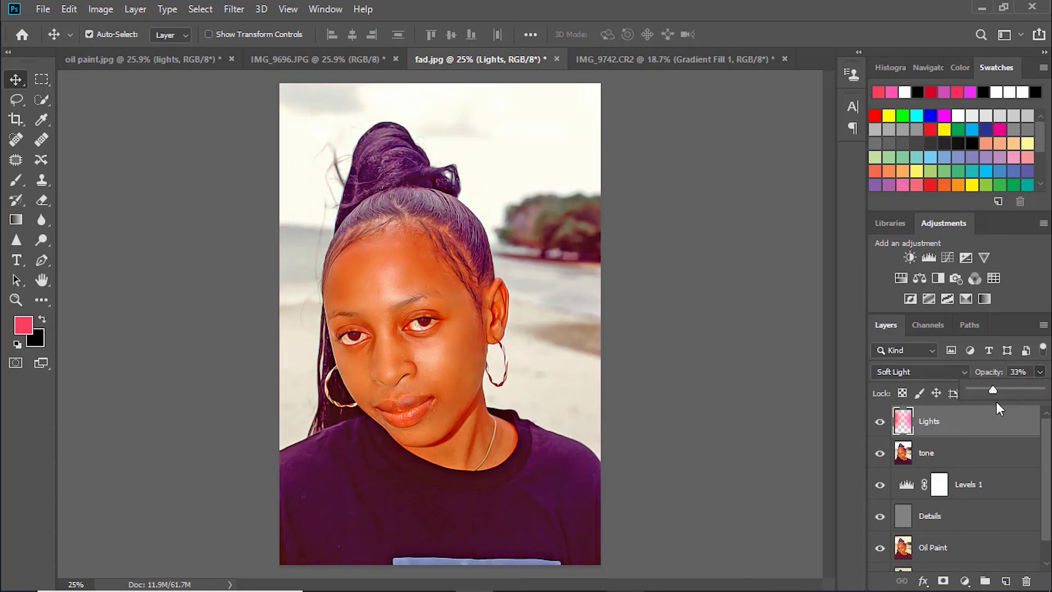
left_click_drag(1018, 406, 1020, 407)
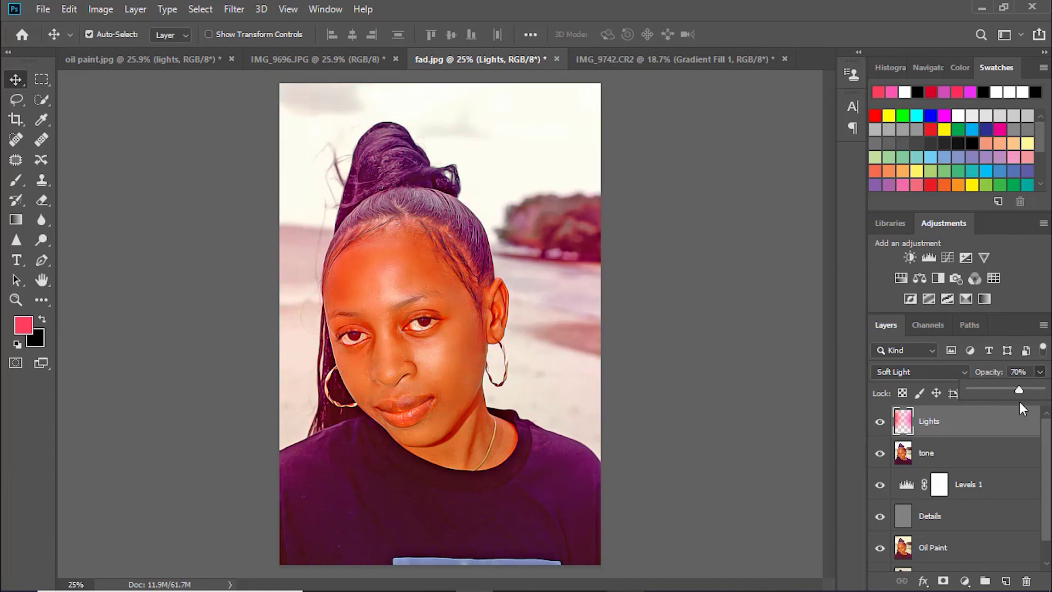